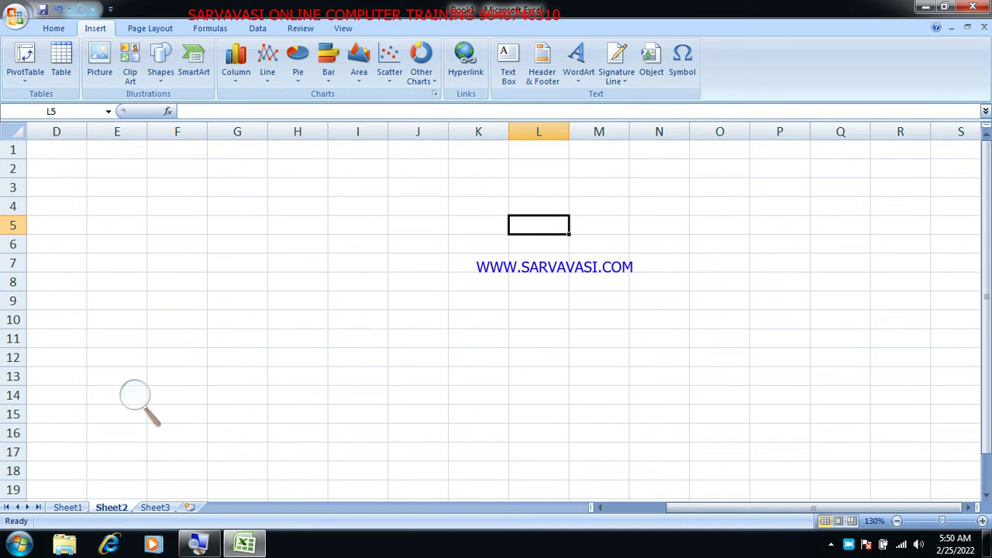
Insert a new Bitmap Image object at cell G4 of Sheet2.
left_click(237, 206)
left_click(652, 62)
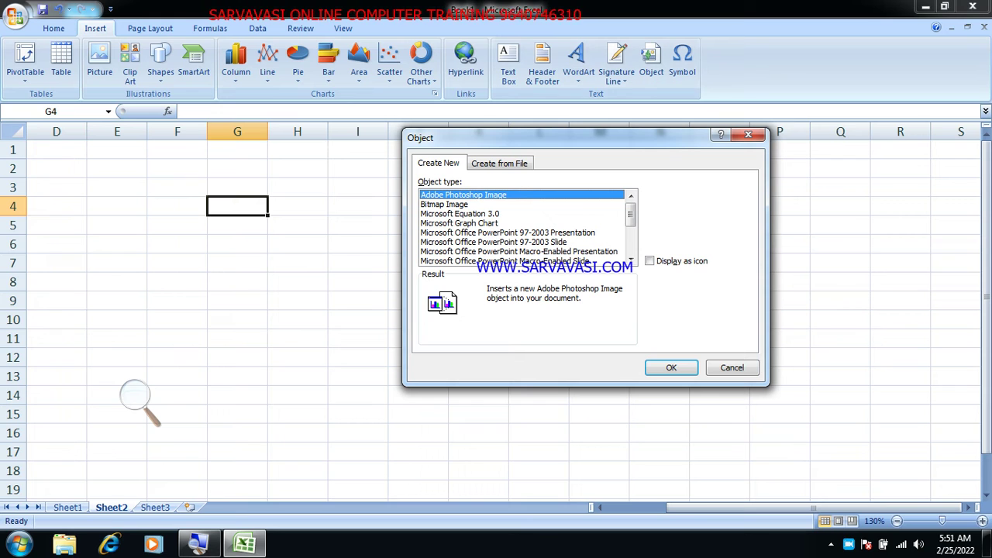
left_click(439, 163)
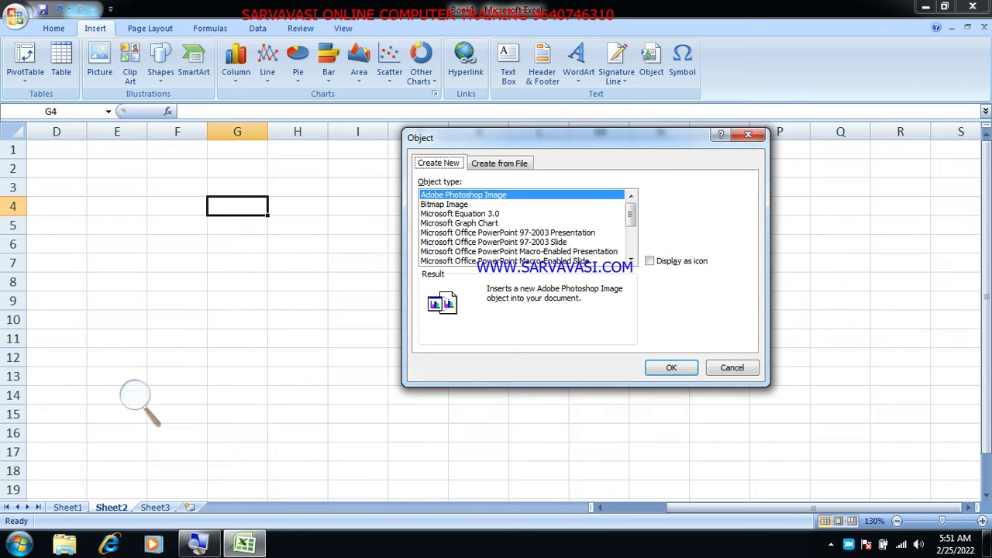
left_click(480, 163)
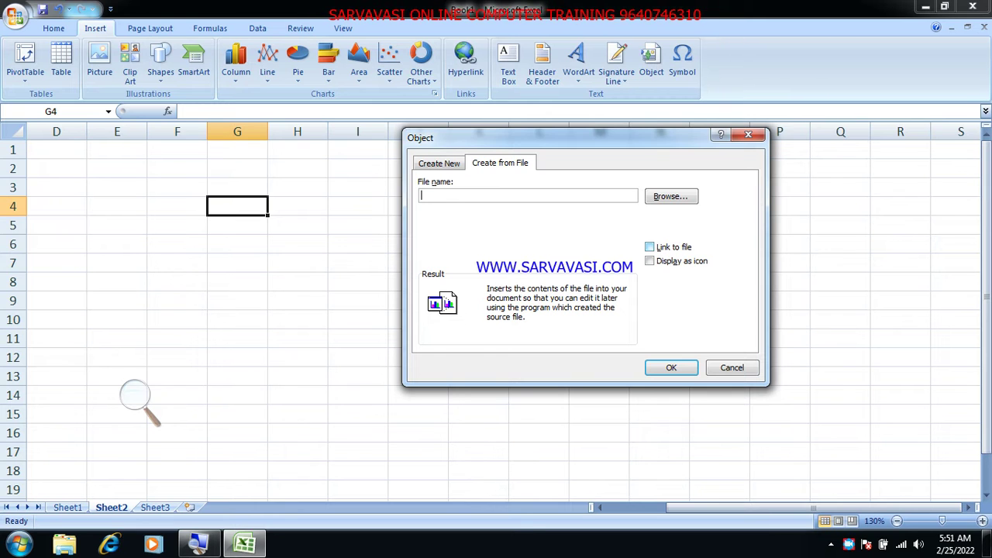
left_click(442, 163)
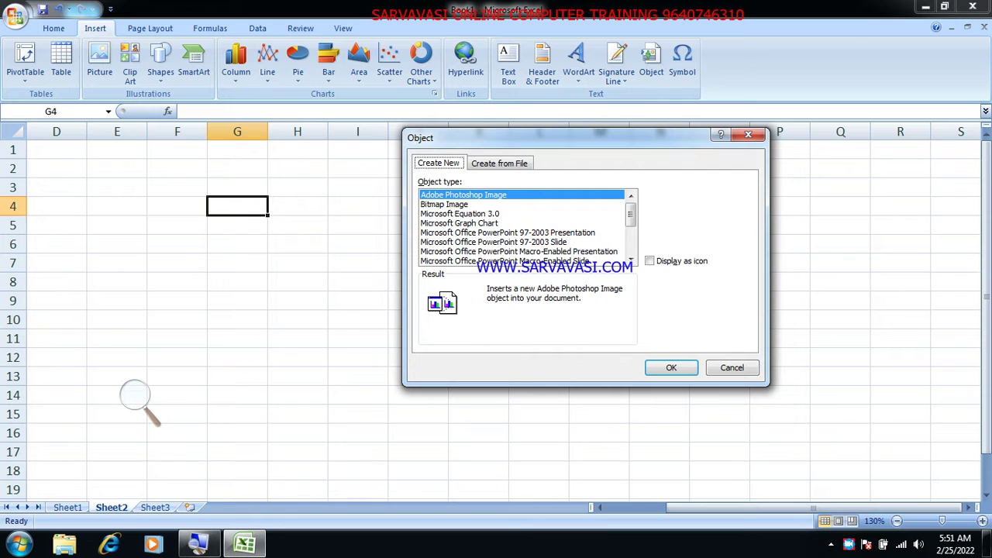
left_click(532, 205)
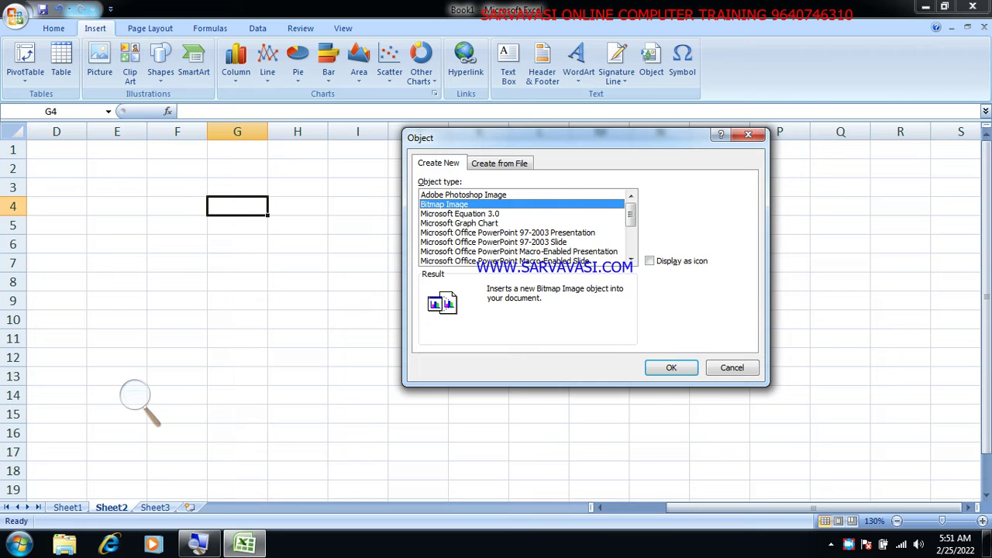
left_click(672, 367)
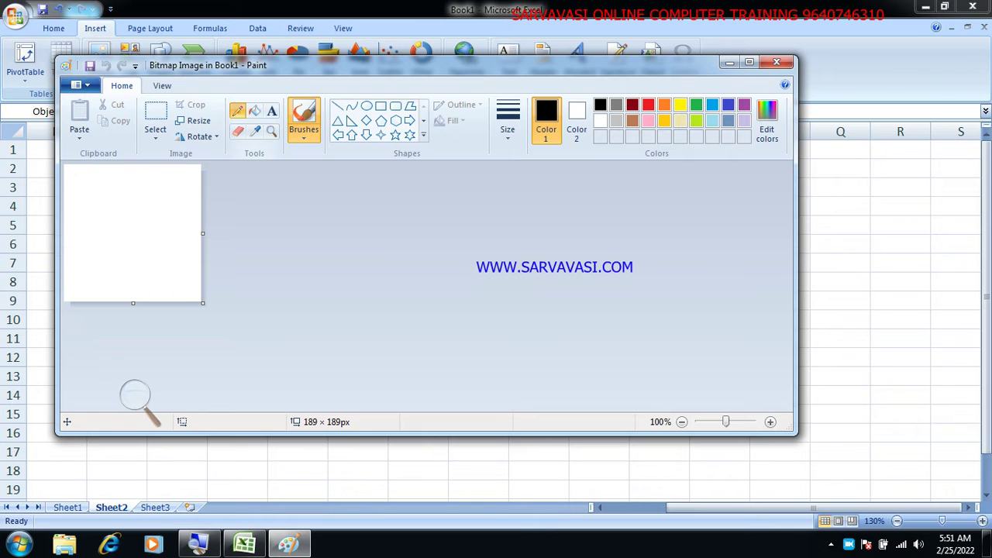
Draw a freehand black pencil outline on the bitmap canvas, update the document and return to the worksheet.
left_click(237, 111)
mouse_move(107, 208)
left_mouse_down()
mouse_move(138, 242)
mouse_move(168, 224)
mouse_move(80, 185)
mouse_move(94, 236)
mouse_move(116, 261)
mouse_move(129, 245)
left_mouse_up()
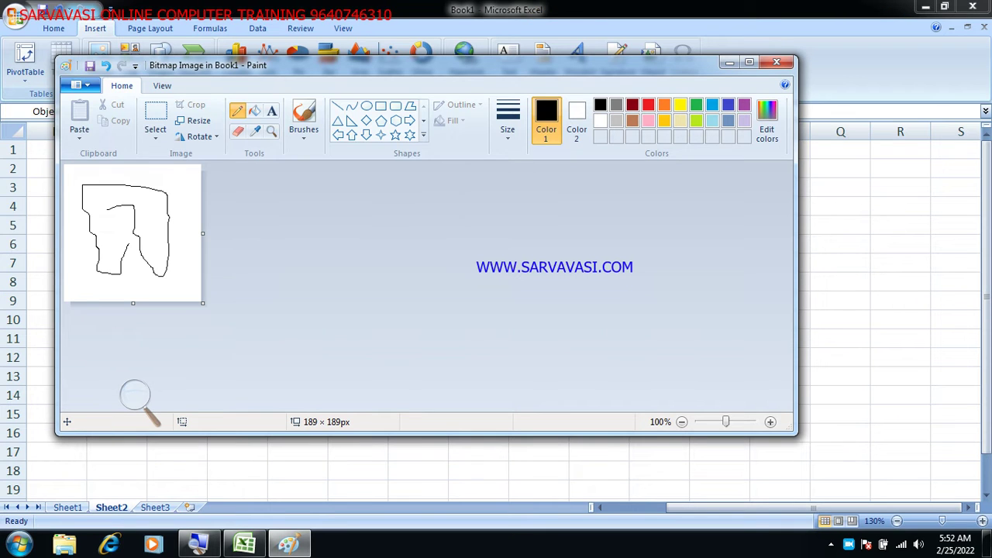
left_click(80, 86)
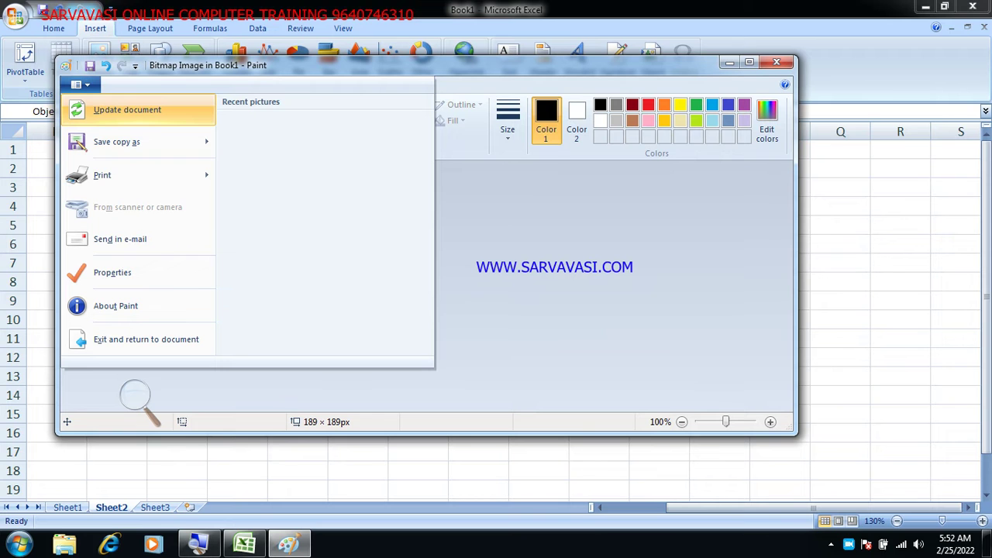
left_click(90, 110)
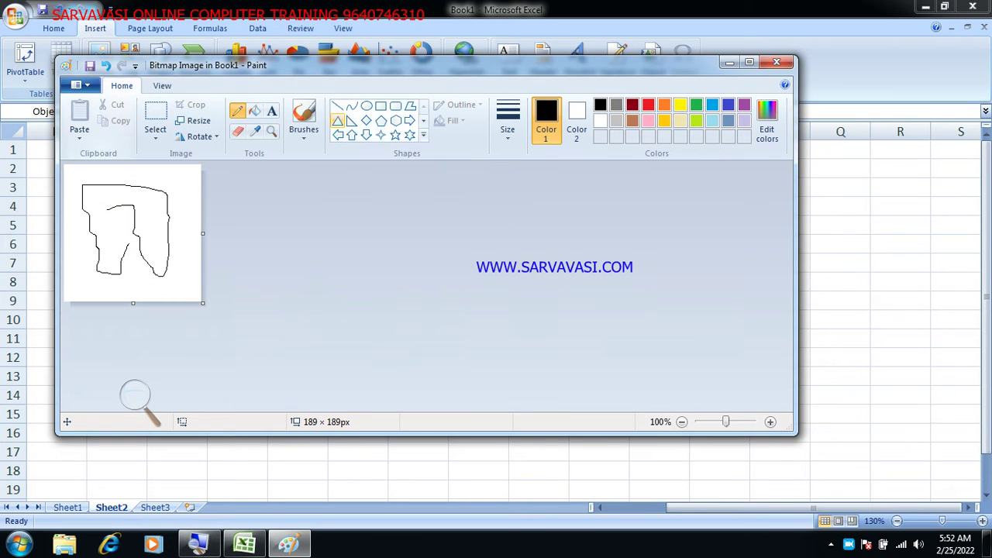
left_click(776, 62)
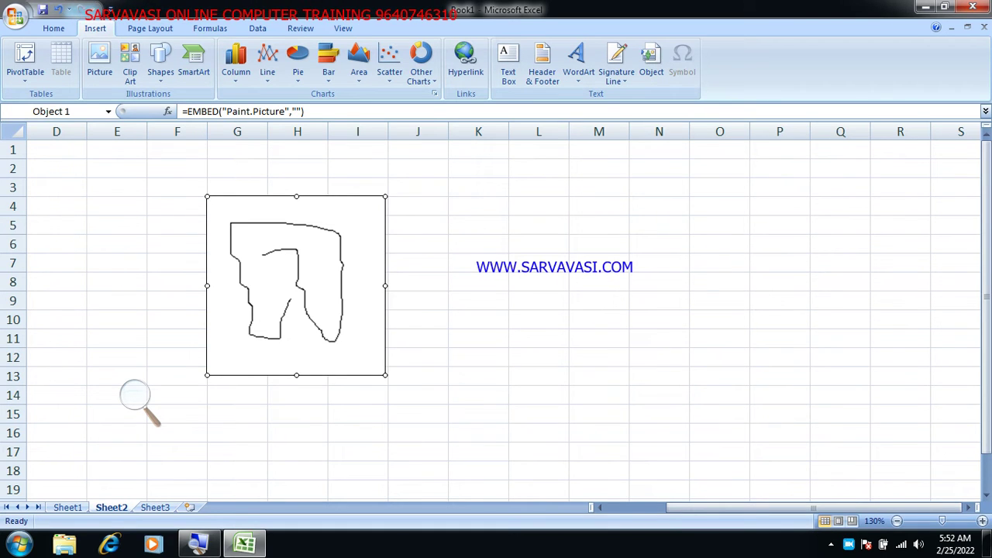
Delete the embedded bitmap drawing from Sheet2.
right_click(660, 221)
left_click(344, 260)
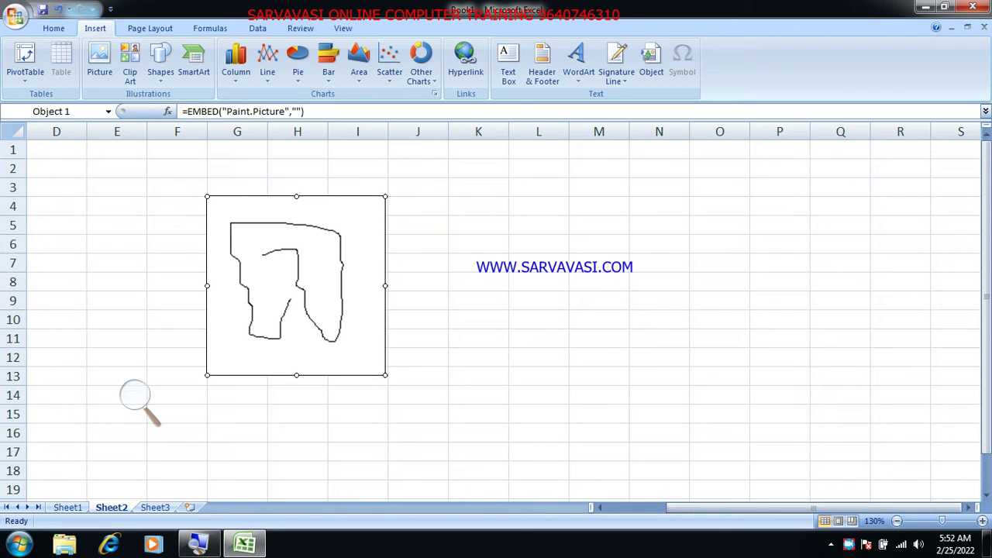
key("Delete")
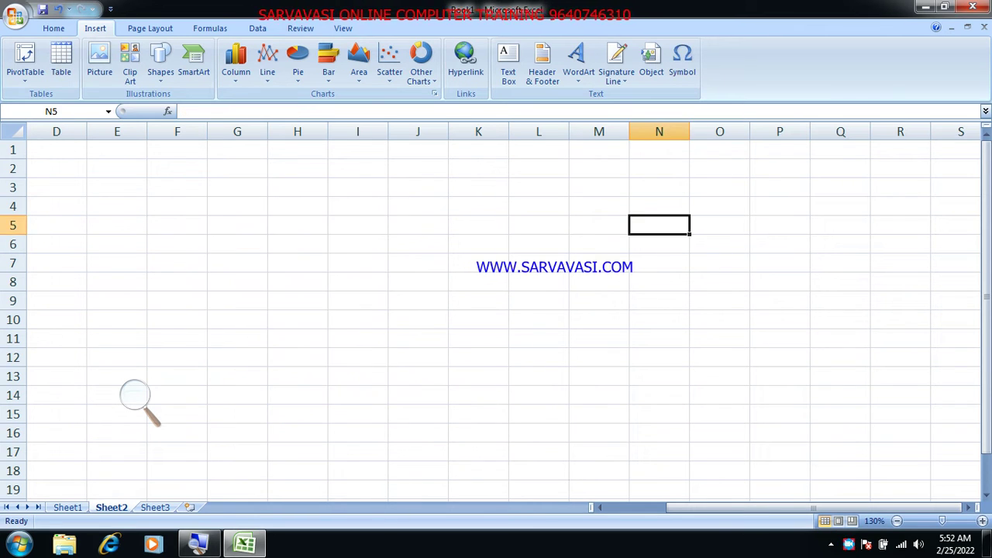
Insert a new Microsoft Office Word Document object at cell H5.
left_click(285, 220)
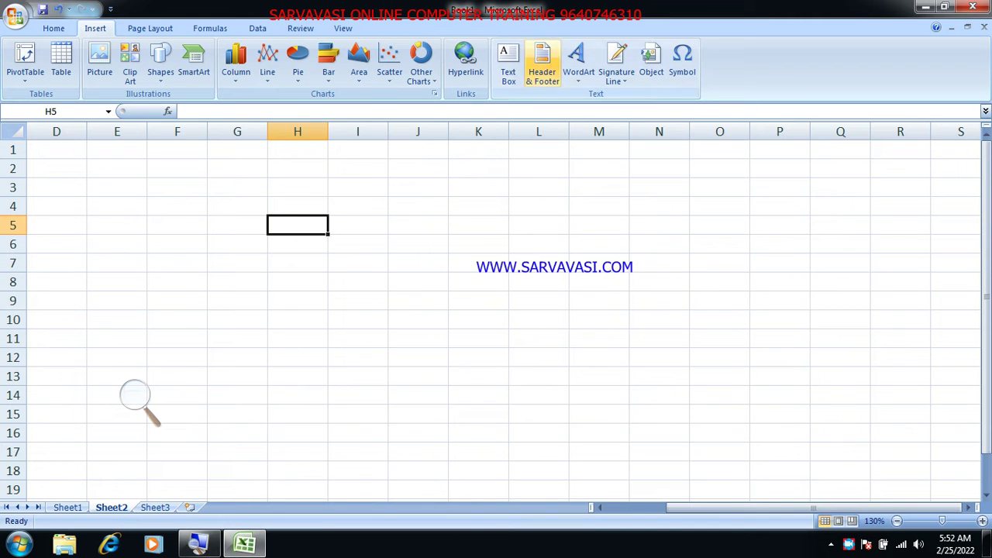
left_click(652, 60)
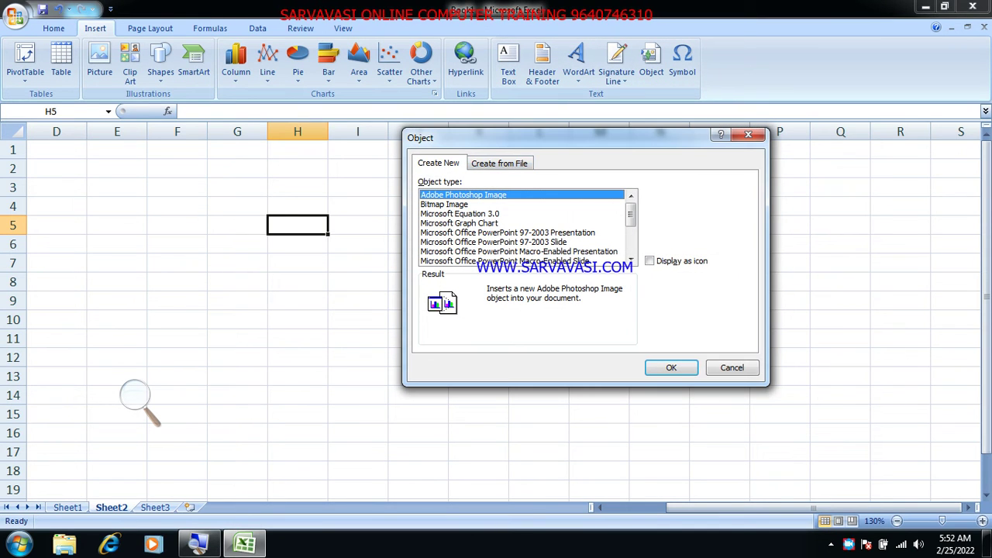
left_click(496, 233)
scroll(497, 232, "down", 3)
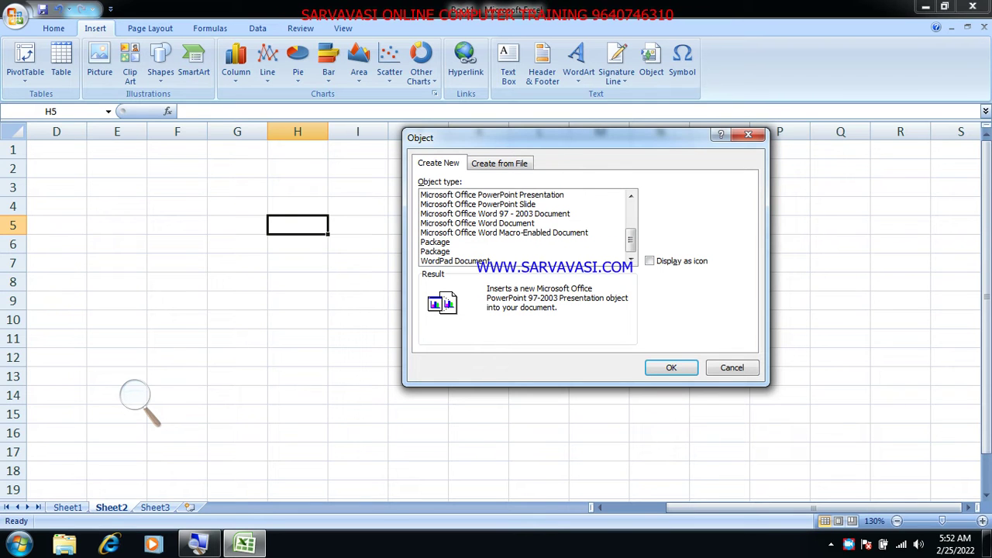
left_click(528, 214)
left_click(526, 223)
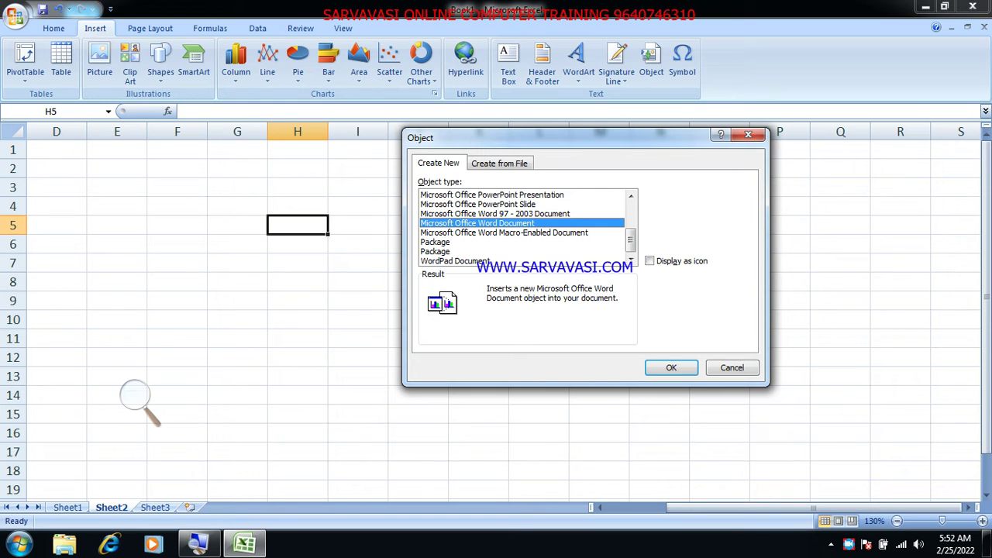
key("Return")
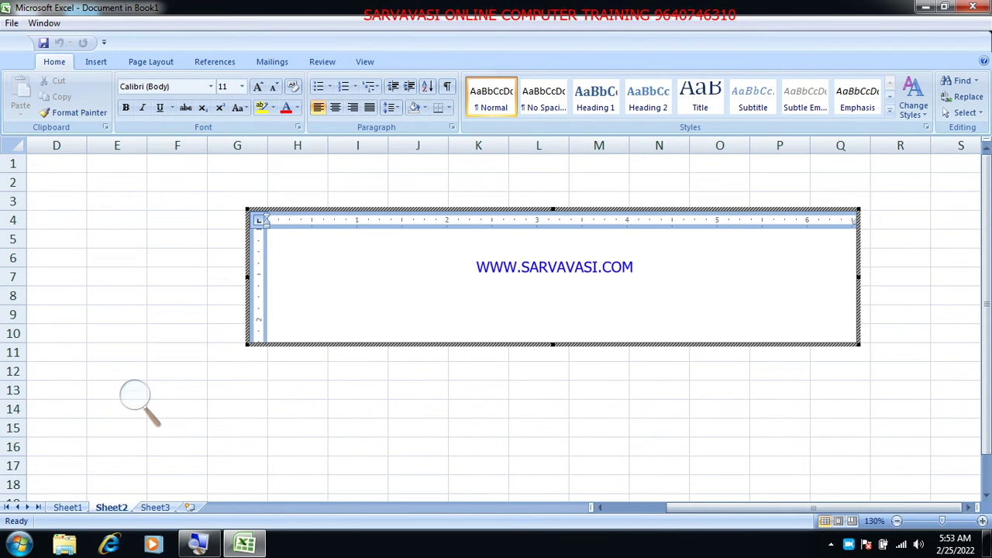
Enter "WELCOME TO ALL" in the embedded Word document and return to the worksheet.
left_click(458, 221)
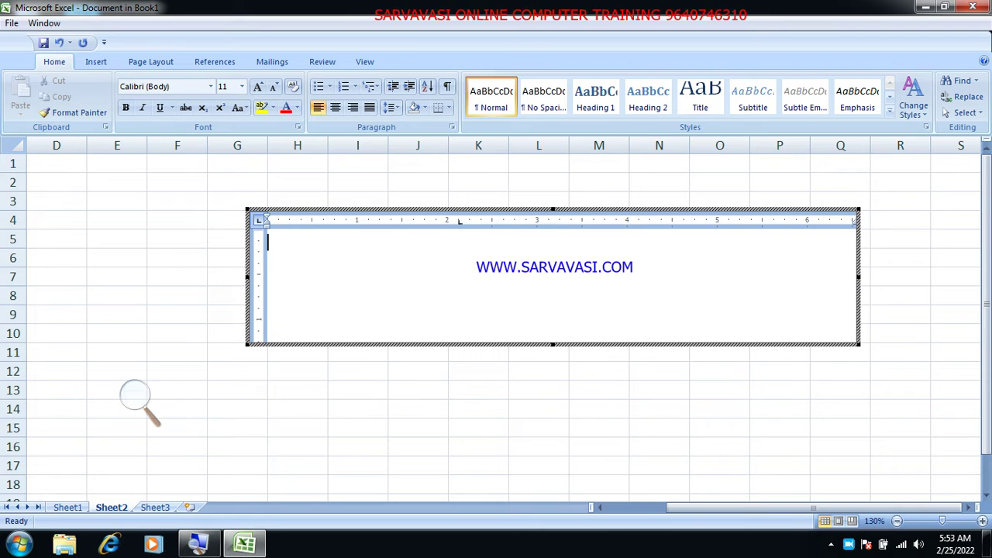
type("WELCOME")
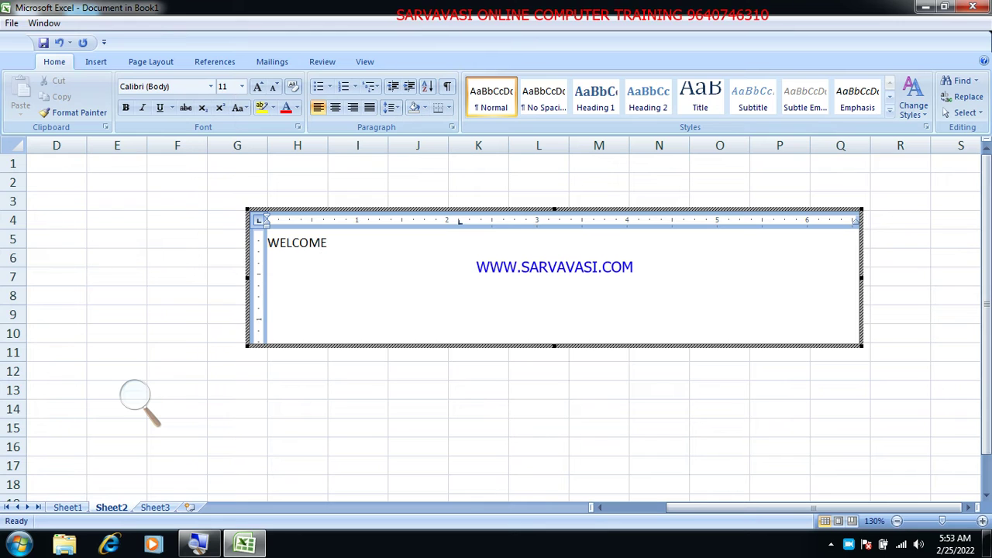
type(" TO")
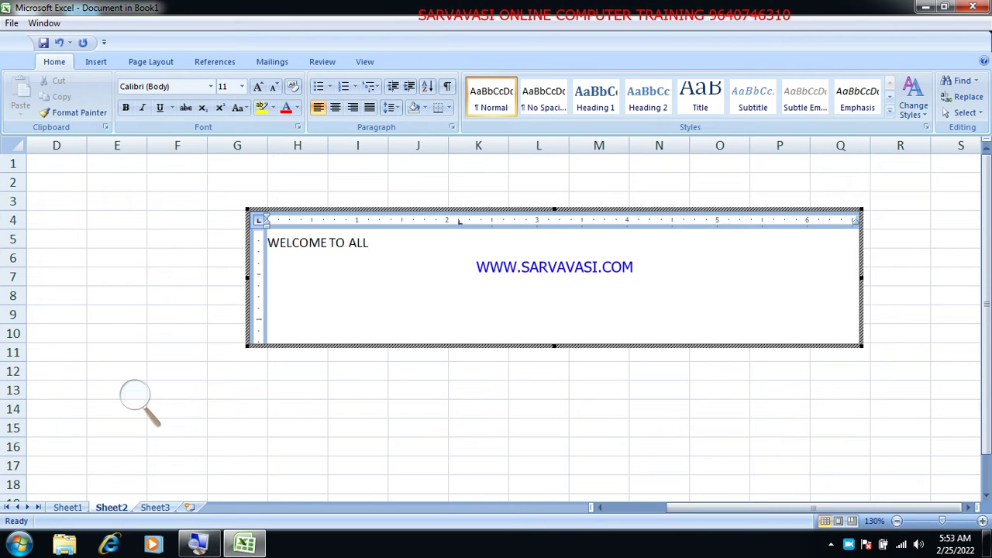
type(" ALL")
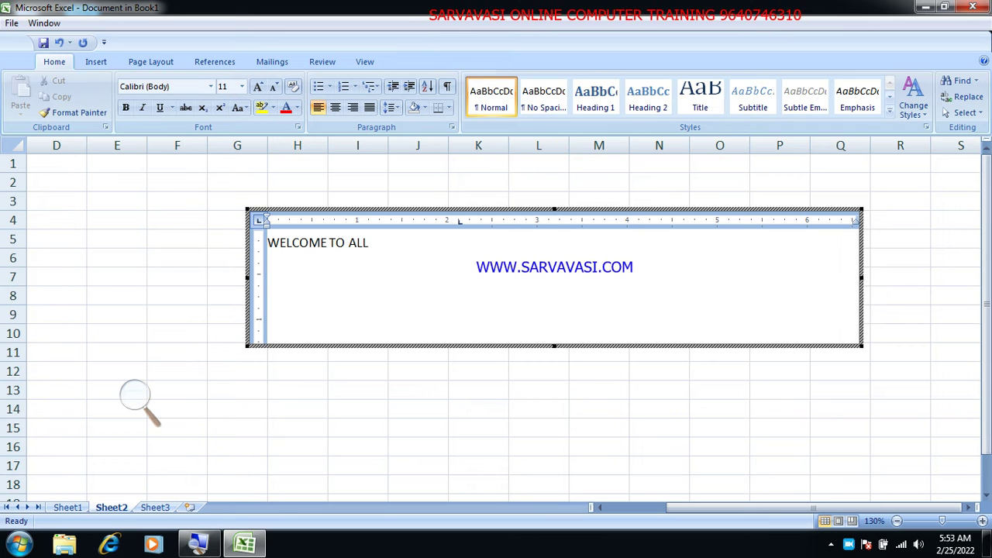
left_click(900, 295)
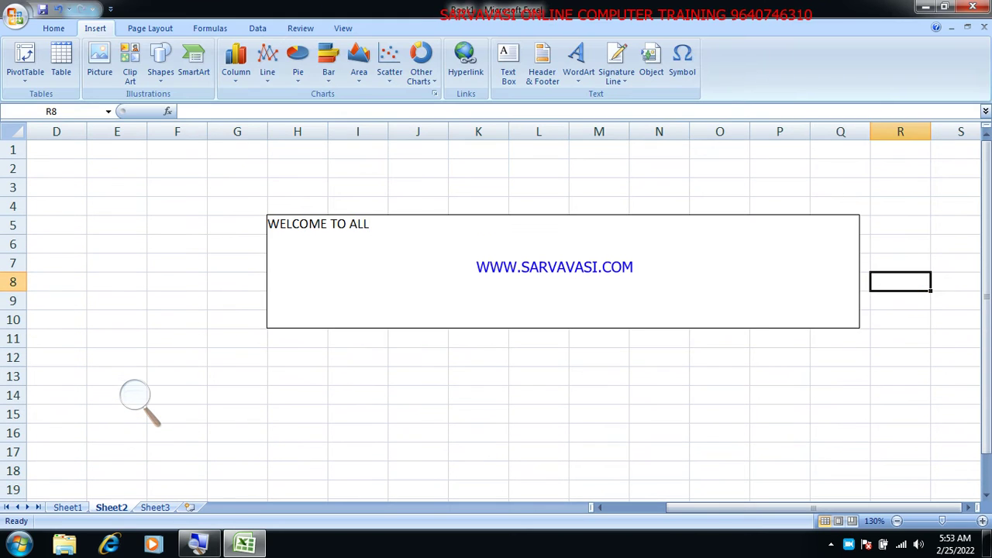
Reopen the embedded Word document, add the line "WISH TO ALL" below the first line, and return to the worksheet.
left_click(567, 268)
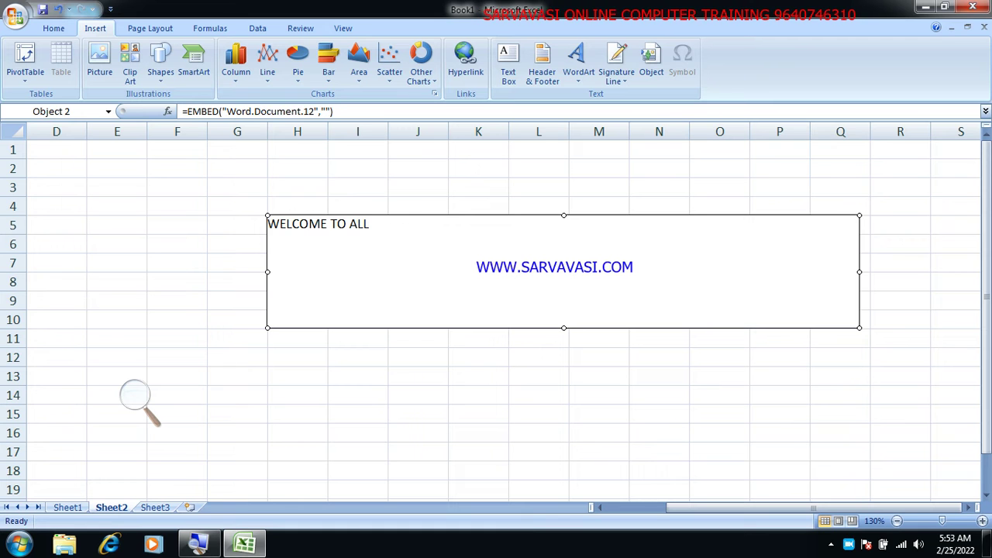
double_click(481, 261)
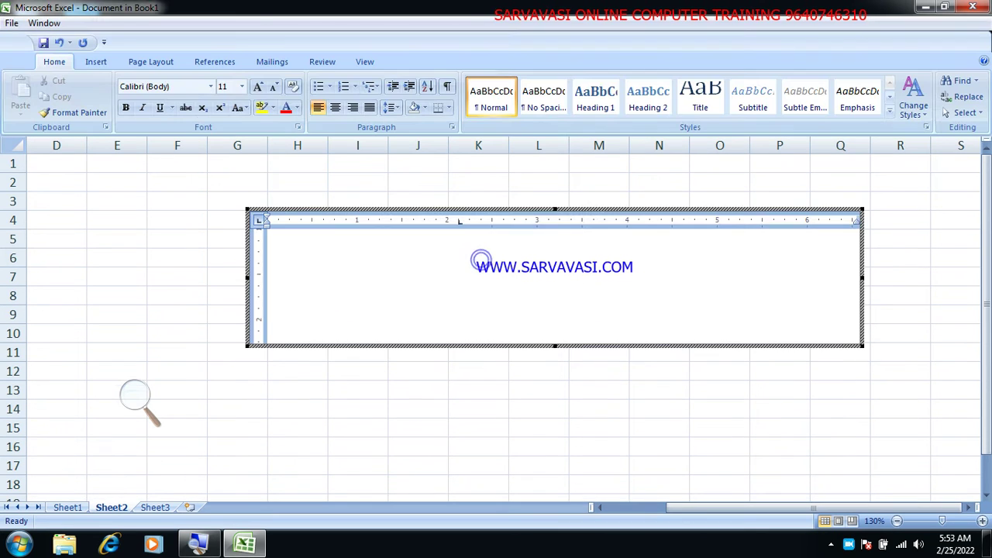
type("WELCOME TO ALL")
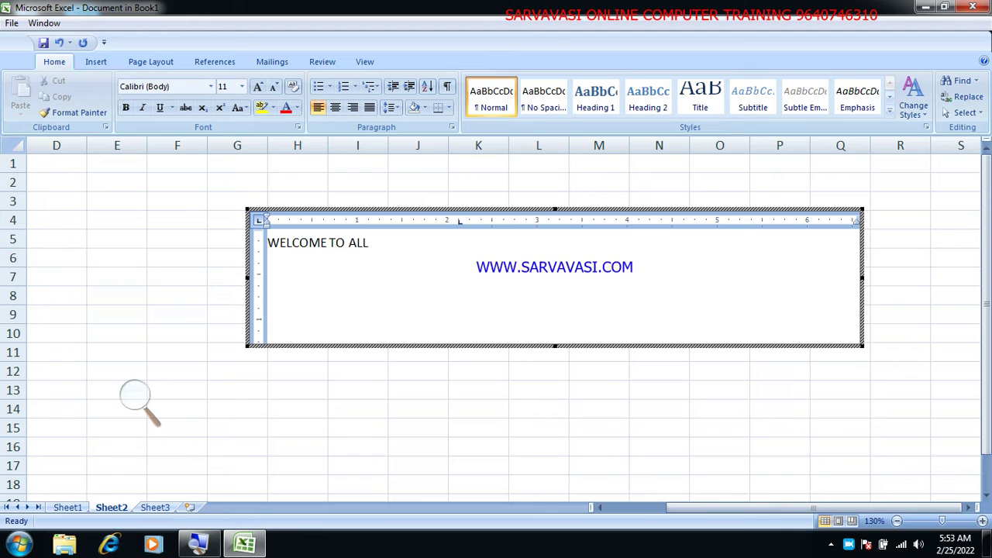
key("Return")
type("WIS")
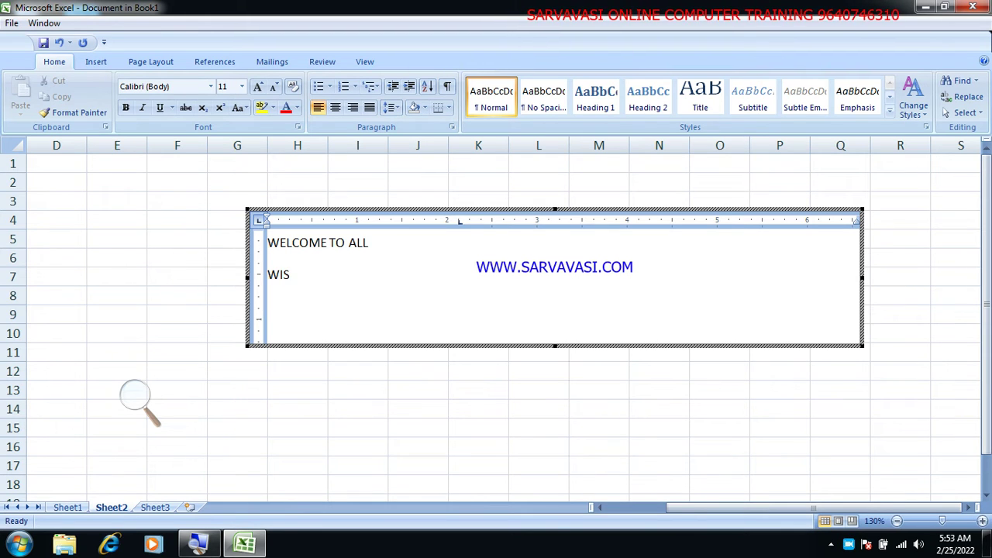
type("H TO")
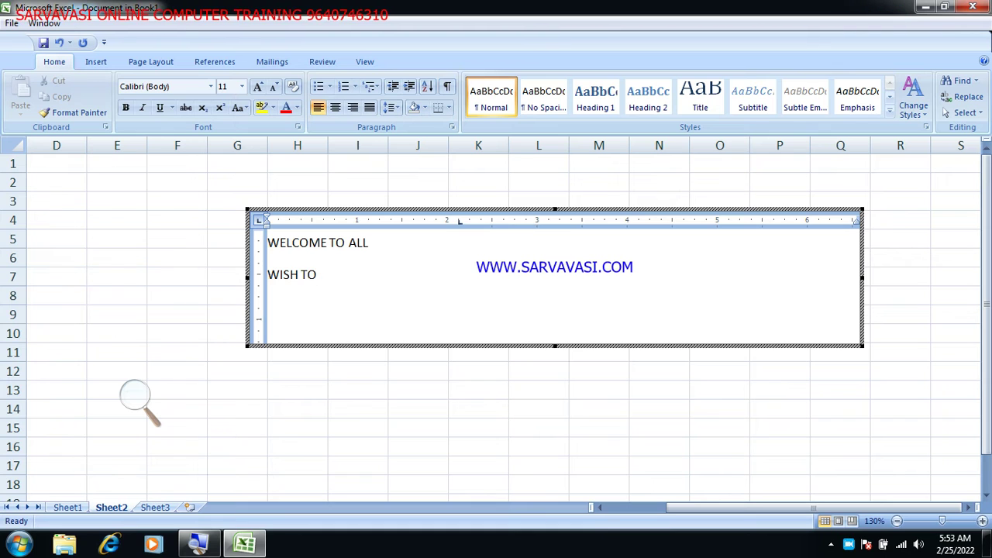
type(" ALL")
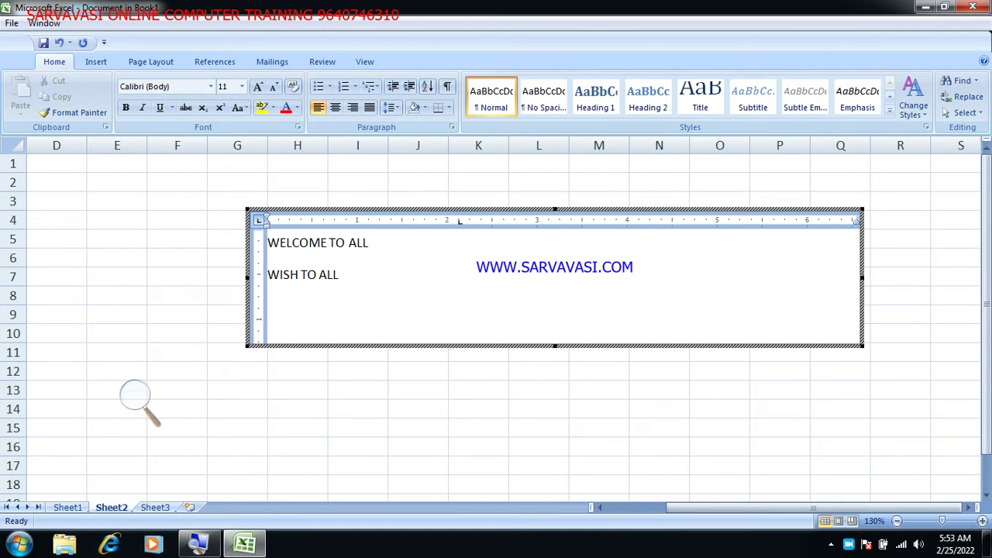
key("ctrl+a")
key("Delete")
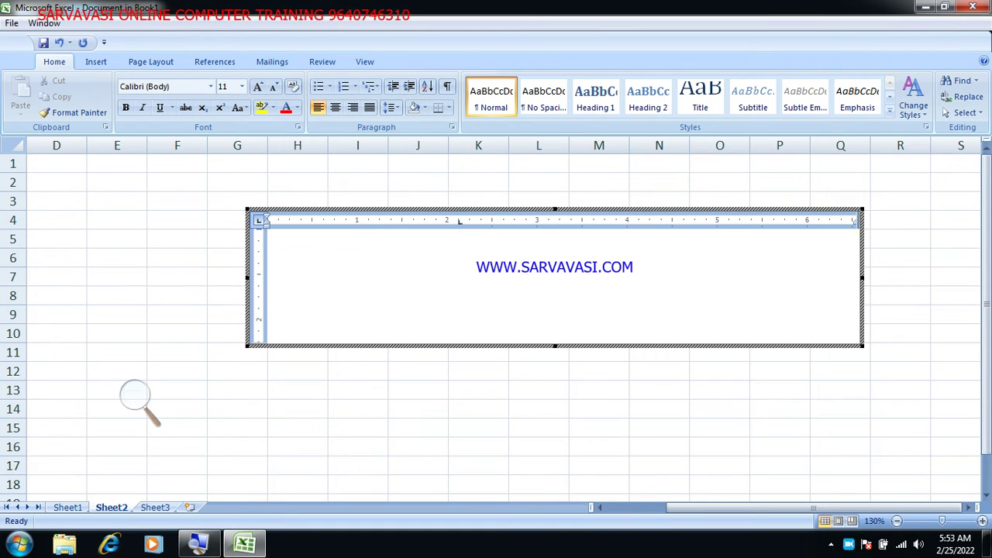
left_click(911, 189)
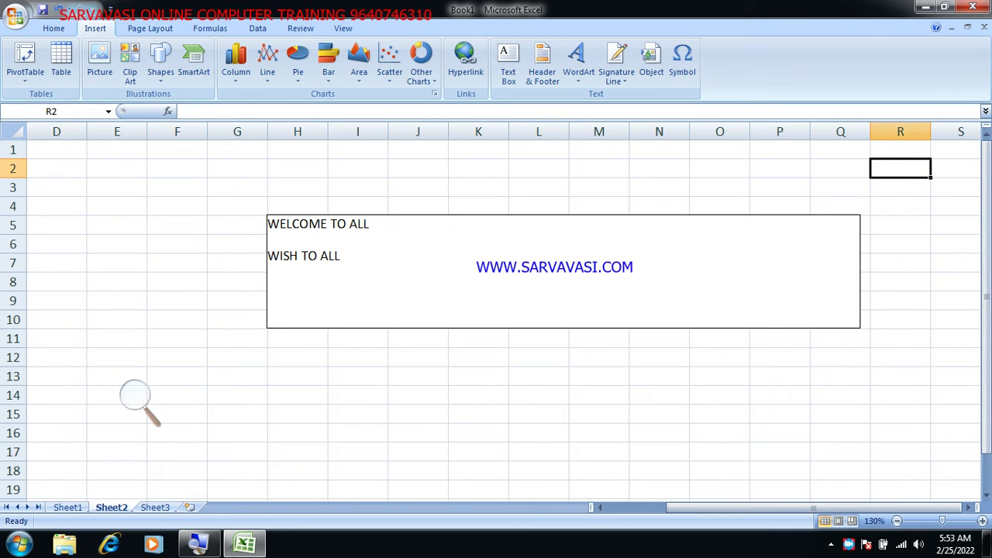
Delete the embedded Word document from Sheet2.
left_click(611, 287)
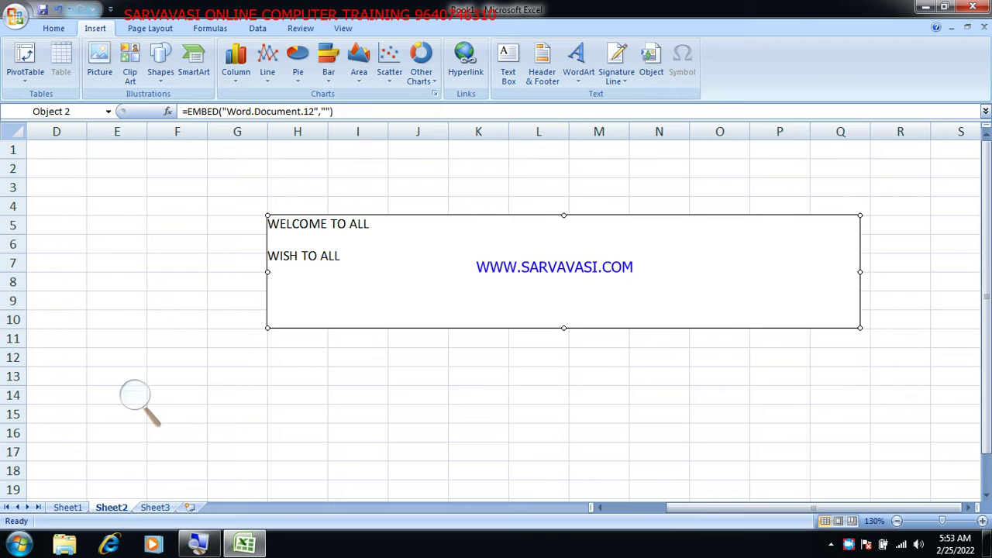
key("Delete")
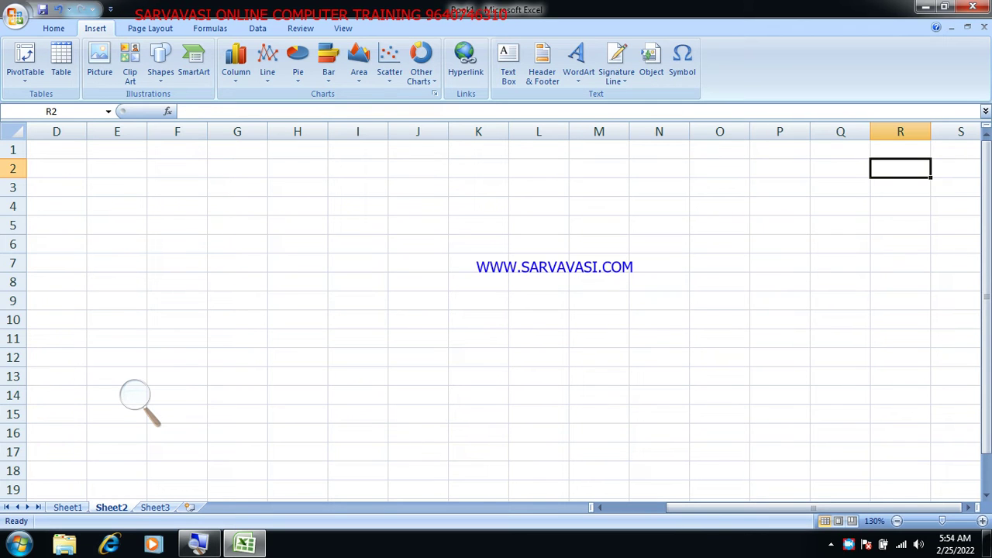
Choose the esr Excel workbook on the desktop as the source file for a new object at cell R2.
left_click(644, 66)
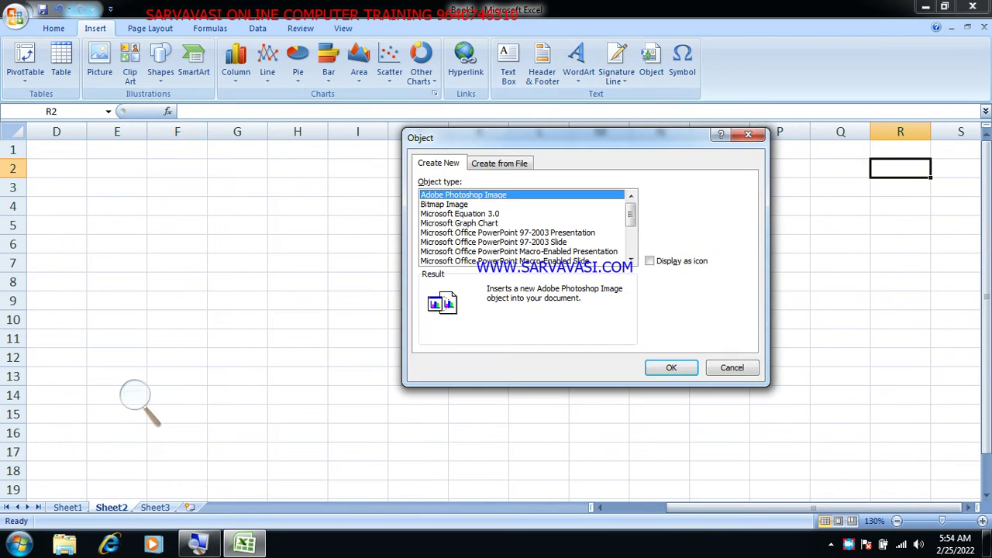
left_click(439, 204)
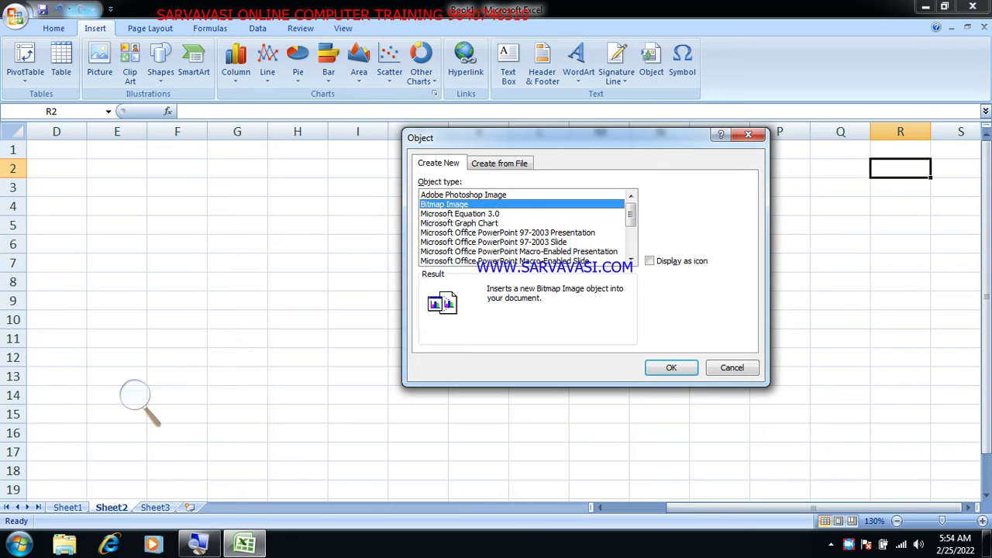
scroll(523, 227, "down", 2)
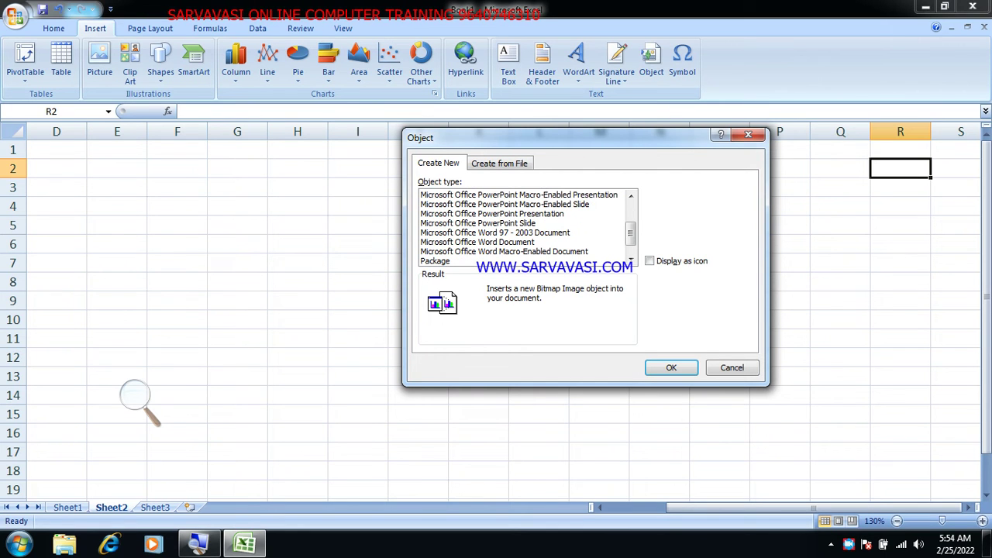
left_click(497, 242)
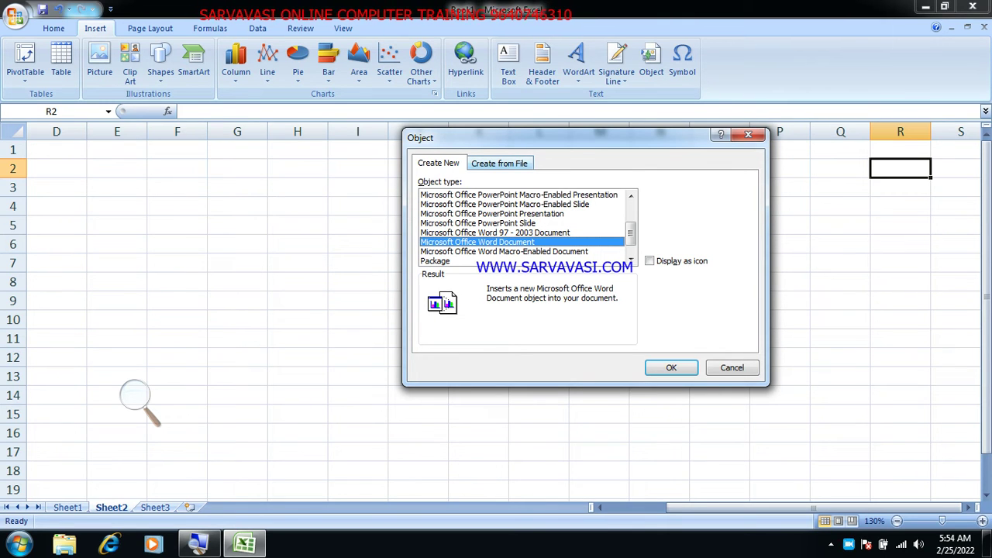
left_click(499, 163)
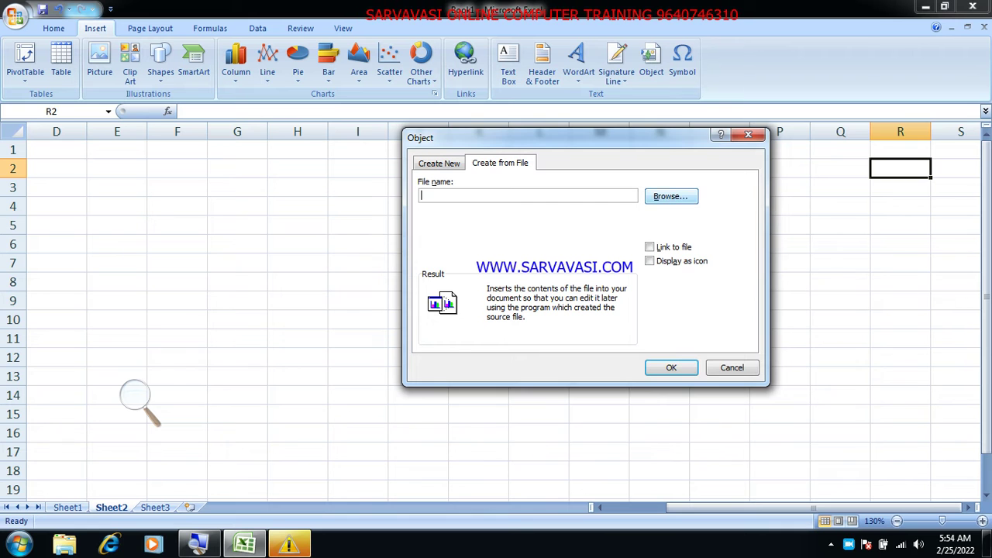
left_click(671, 196)
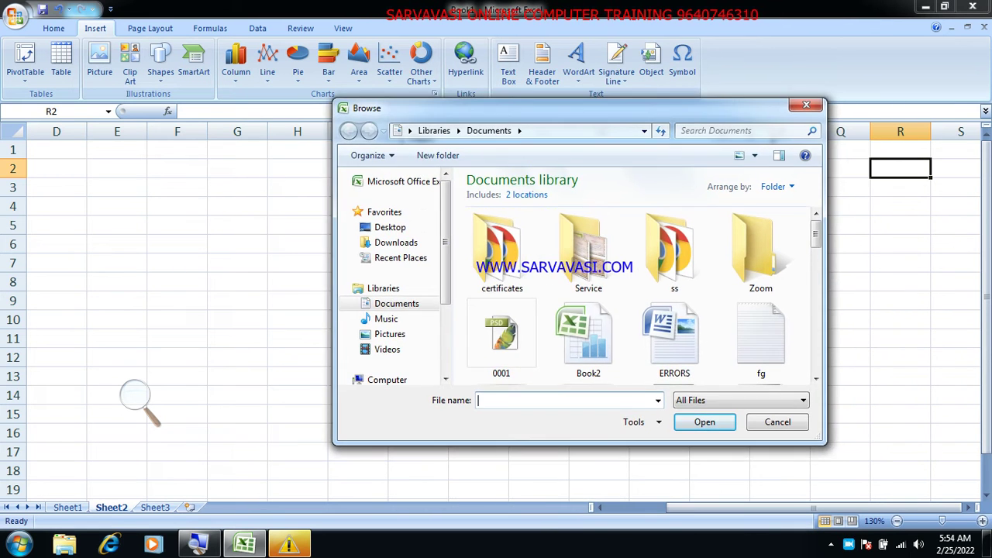
left_click(644, 131)
left_click(644, 131)
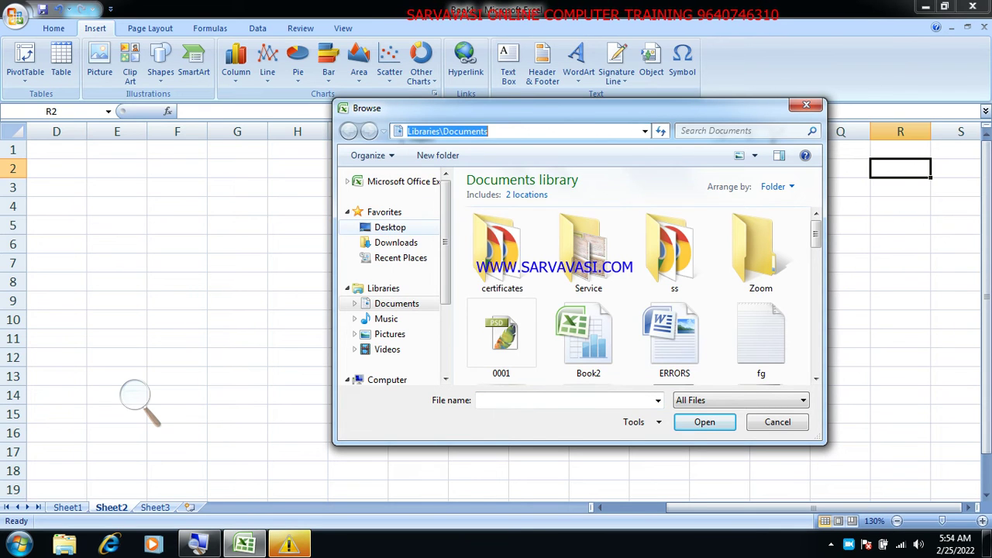
left_click(390, 227)
left_click_drag(826, 210, 812, 271)
left_click(604, 331)
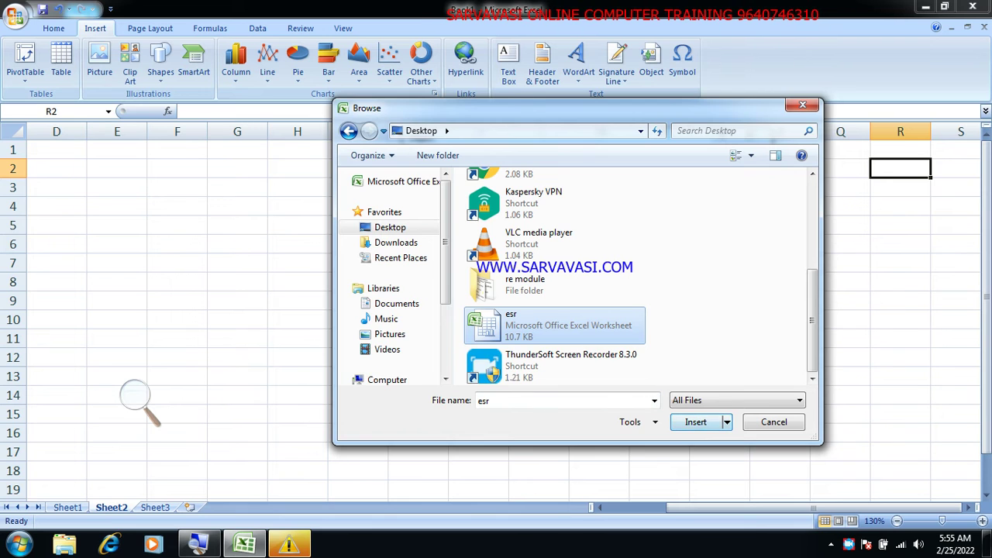
key("Return")
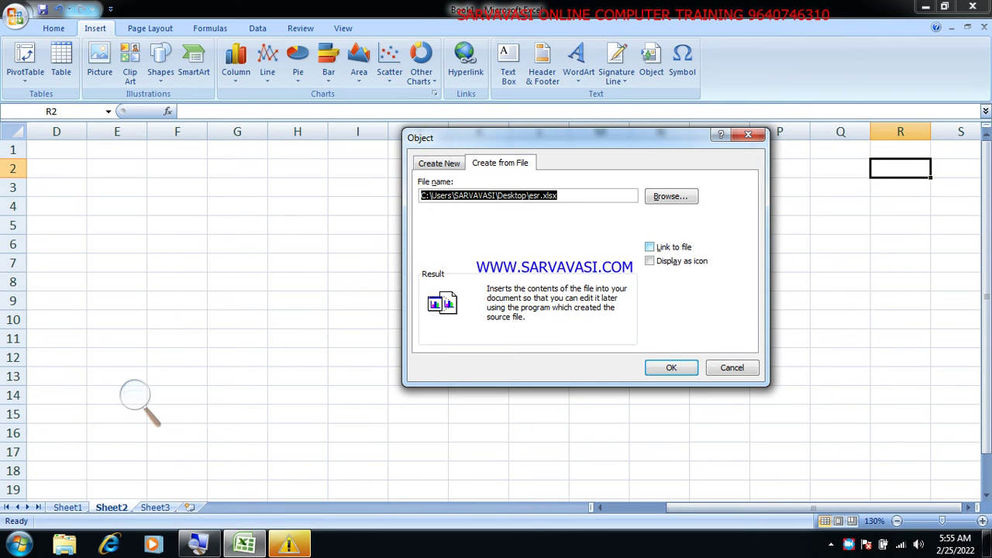
Insert the esr.xlsx object with a link to its source file and look across the inserted table.
left_click(650, 247)
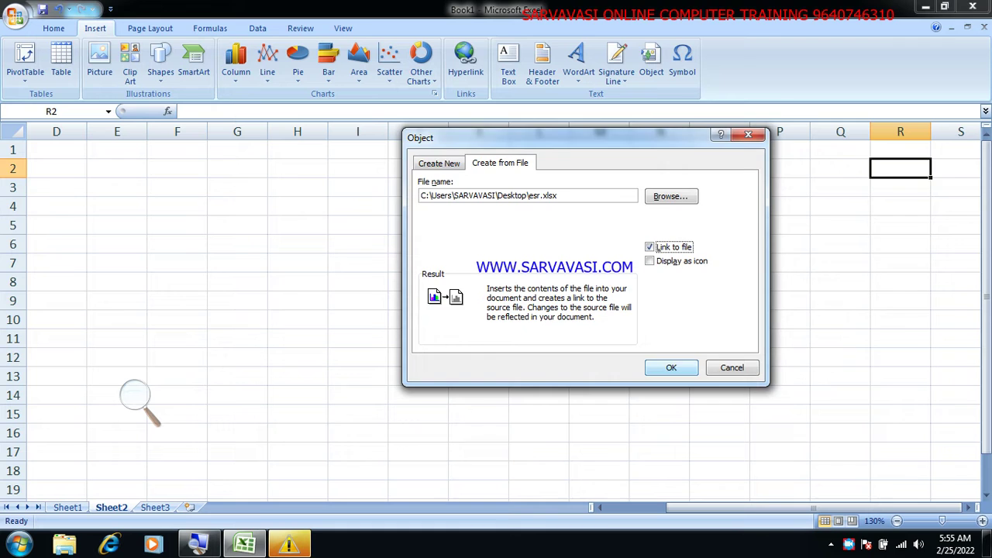
left_click(661, 367)
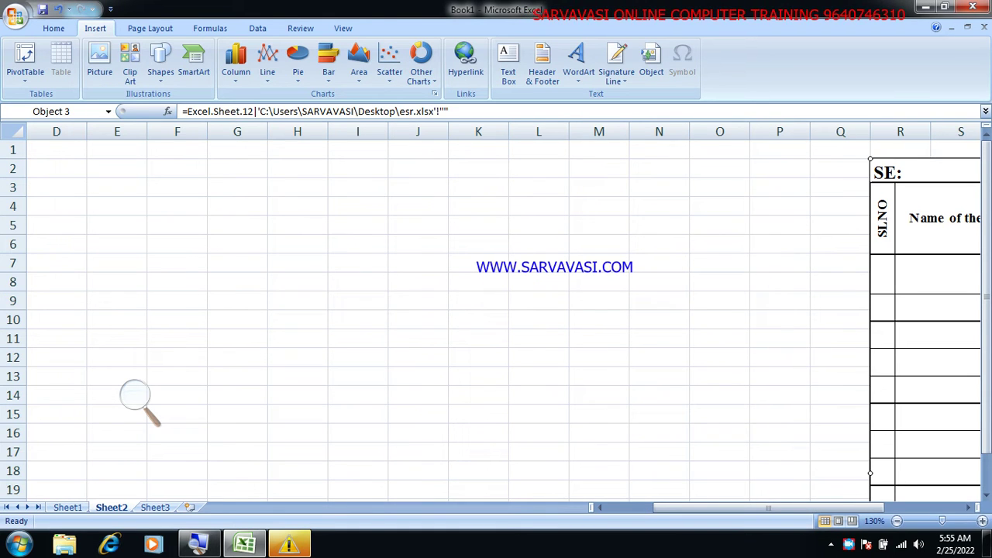
left_click_drag(675, 510, 753, 509)
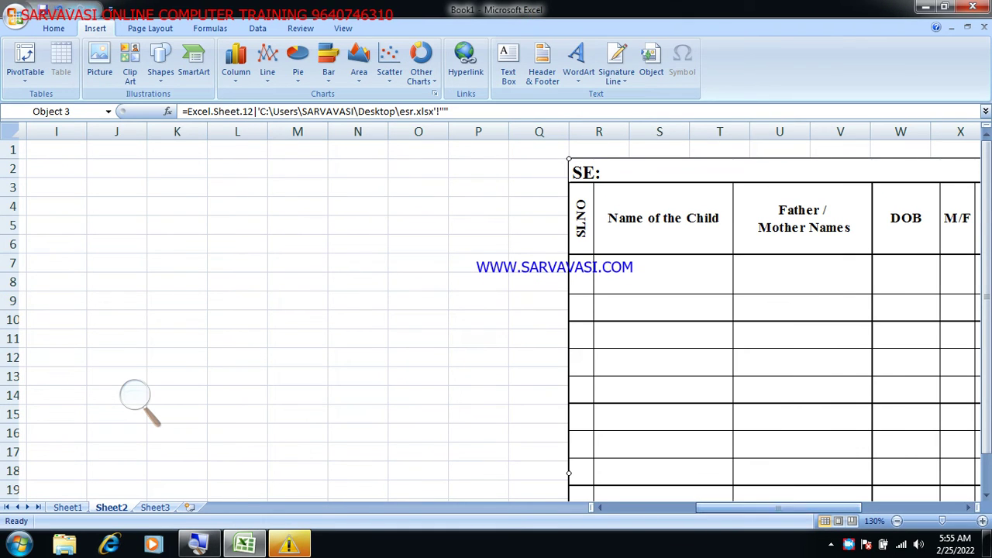
left_click(968, 508)
left_click(968, 508)
left_click(966, 510)
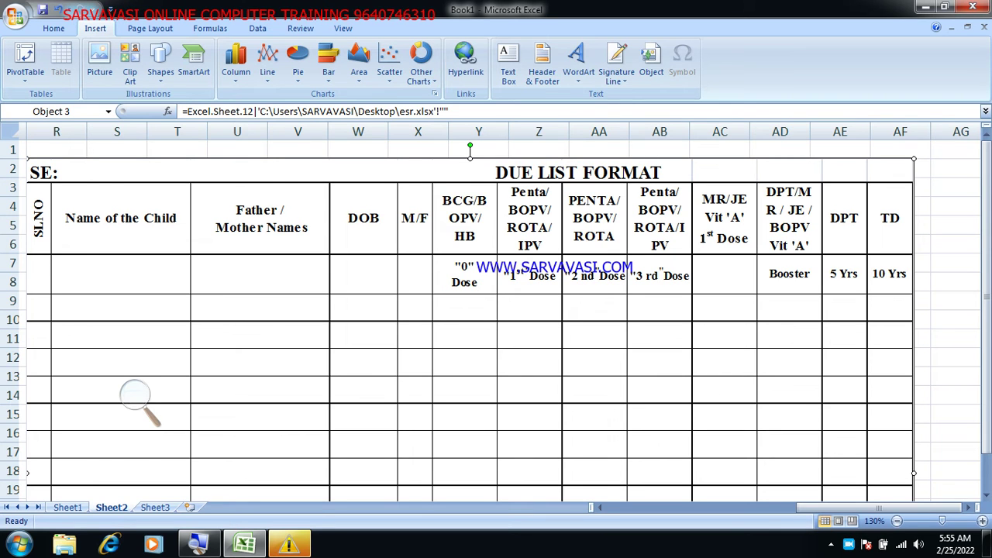
left_click_drag(878, 507, 857, 508)
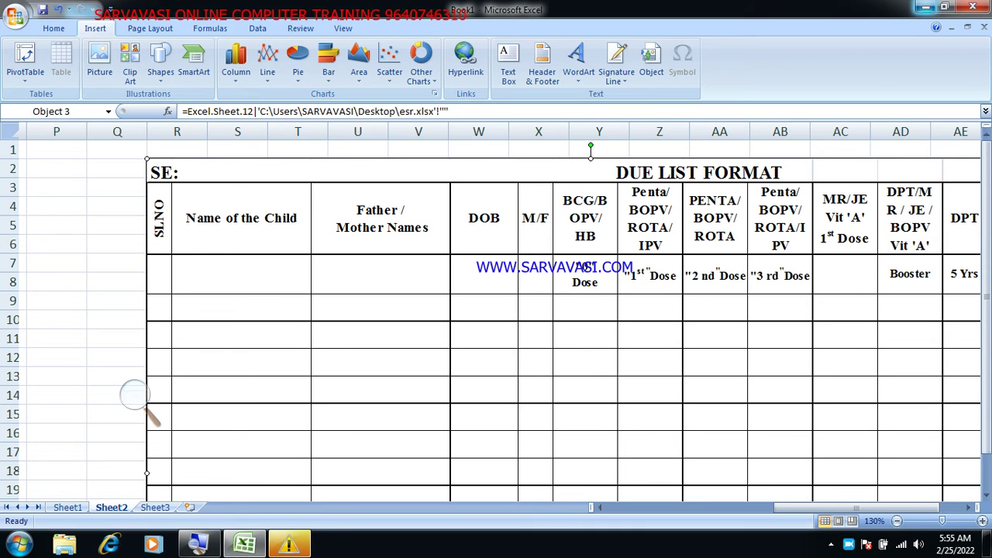
Switch to the desktop and open the esr source workbook.
left_click(926, 7)
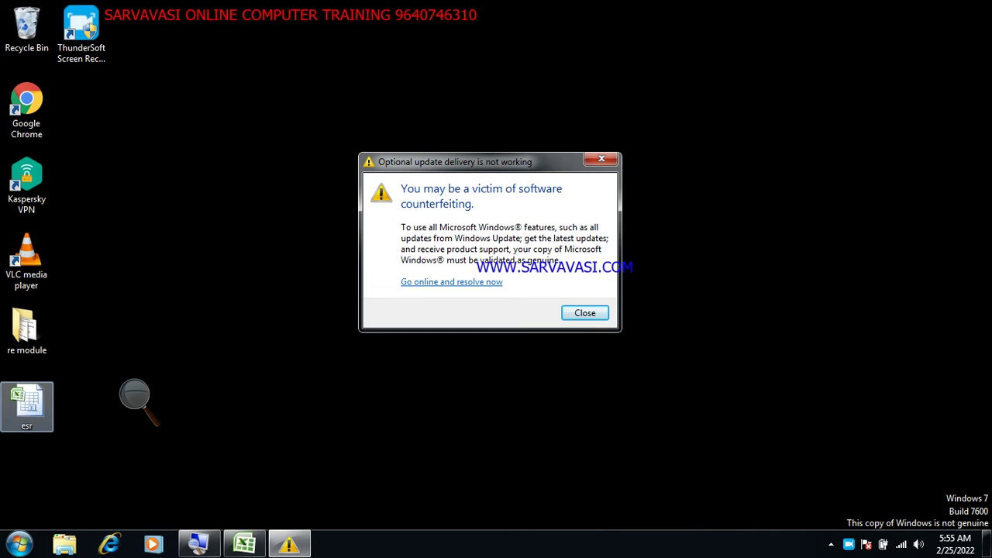
right_click(28, 423)
left_click(103, 134)
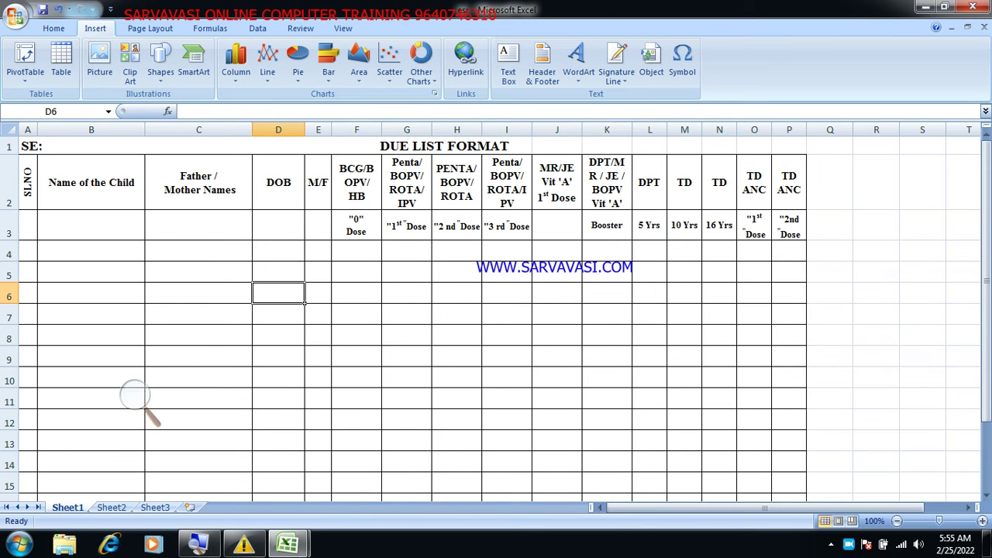
Change the "SE:" label in cell A1 of the esr workbook to "SR:" and save the file.
left_click(35, 147)
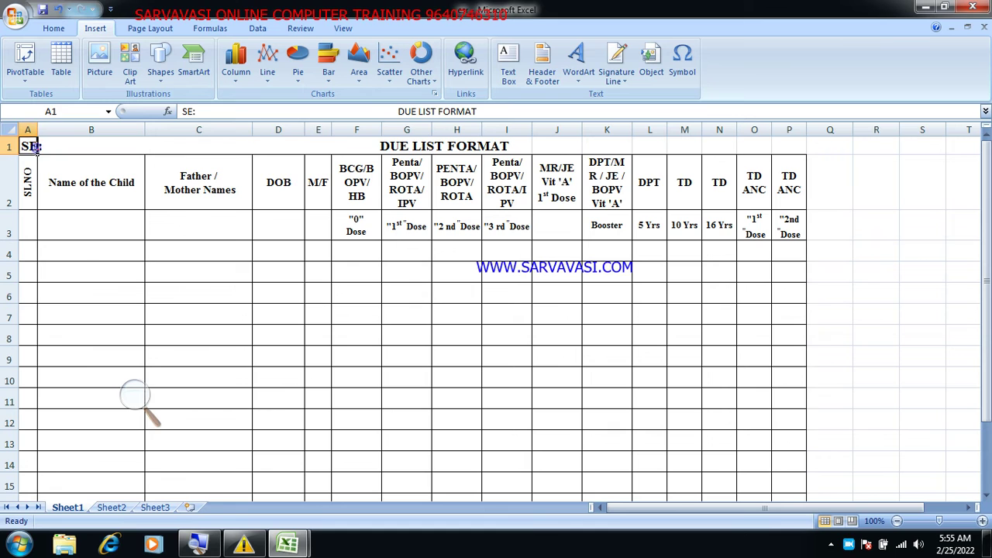
double_click(27, 146)
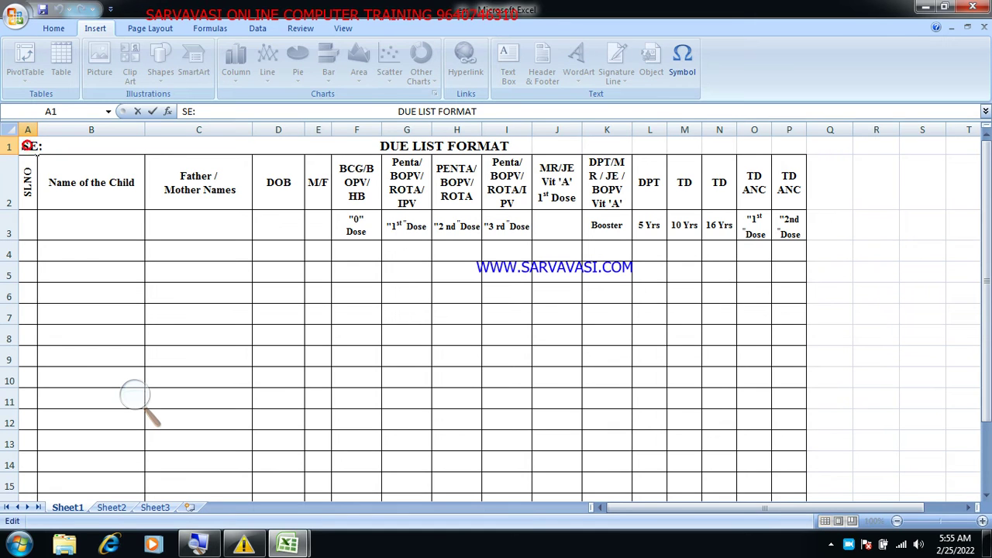
key("Delete")
type("R")
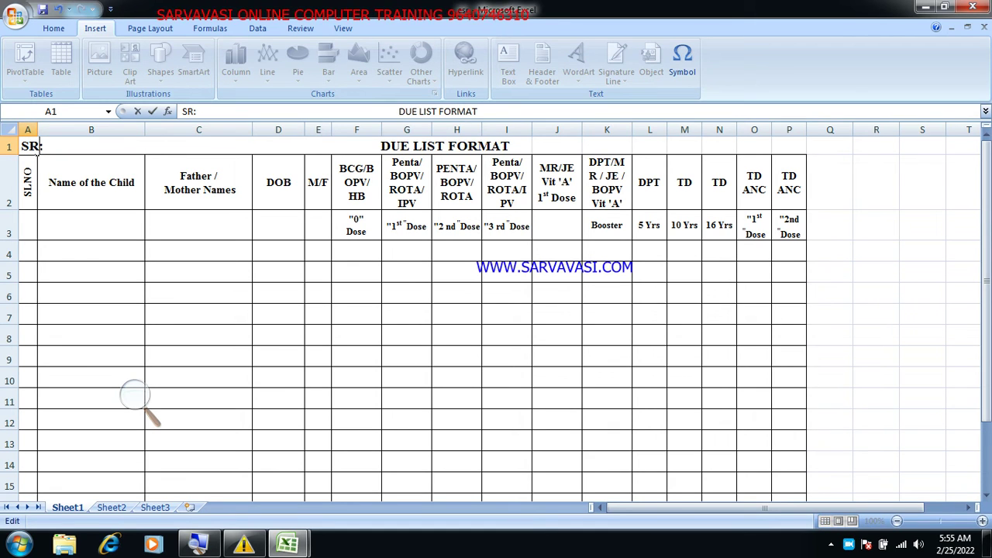
key("Return")
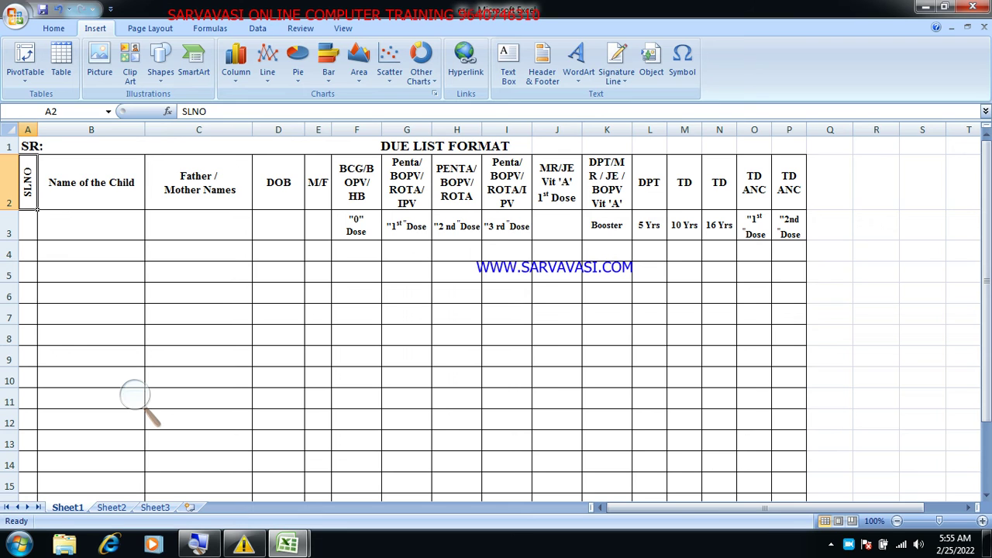
left_click(16, 15)
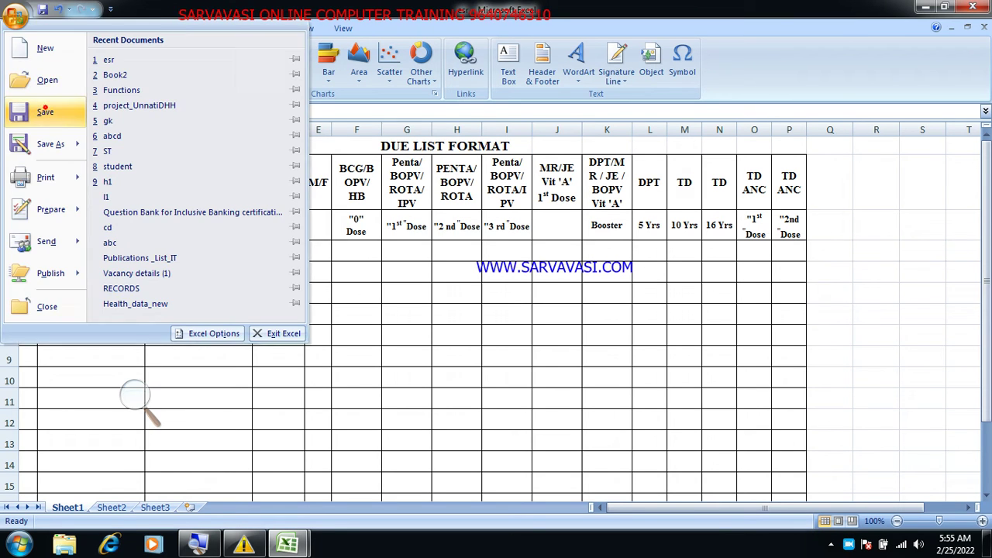
left_click(45, 111)
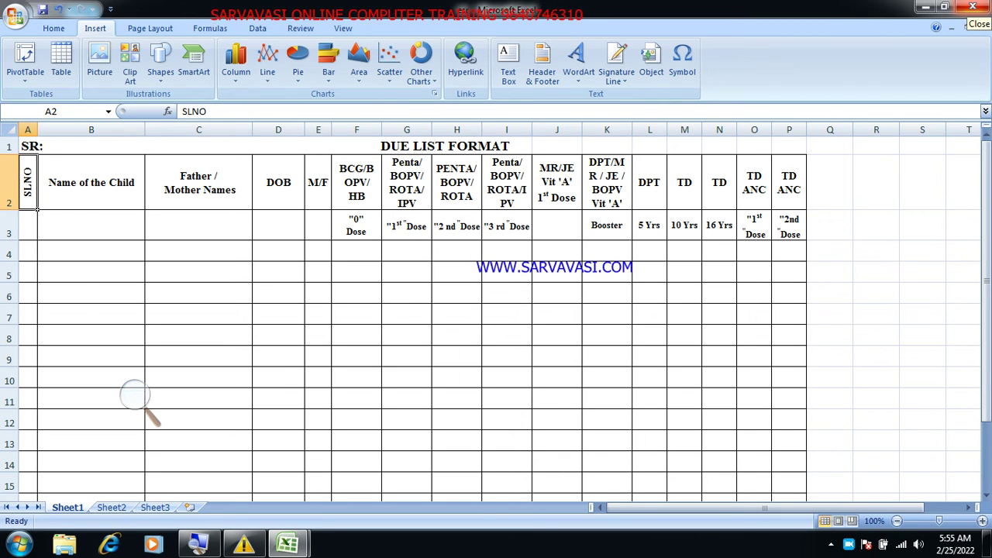
Go back to Sheet2 of Book1 and update the linked worksheet object by opening its source for editing.
key("ctrl+Page_Down")
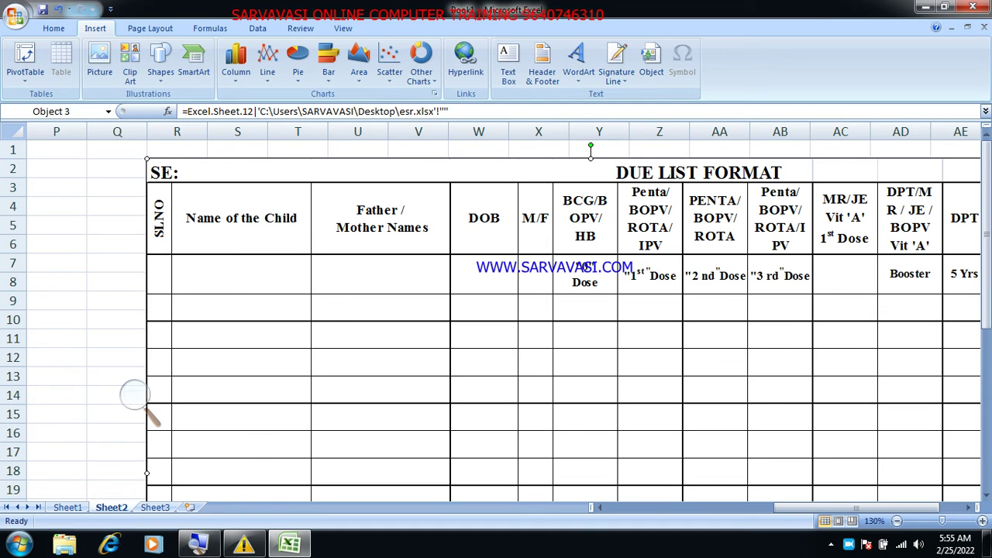
right_click(244, 185)
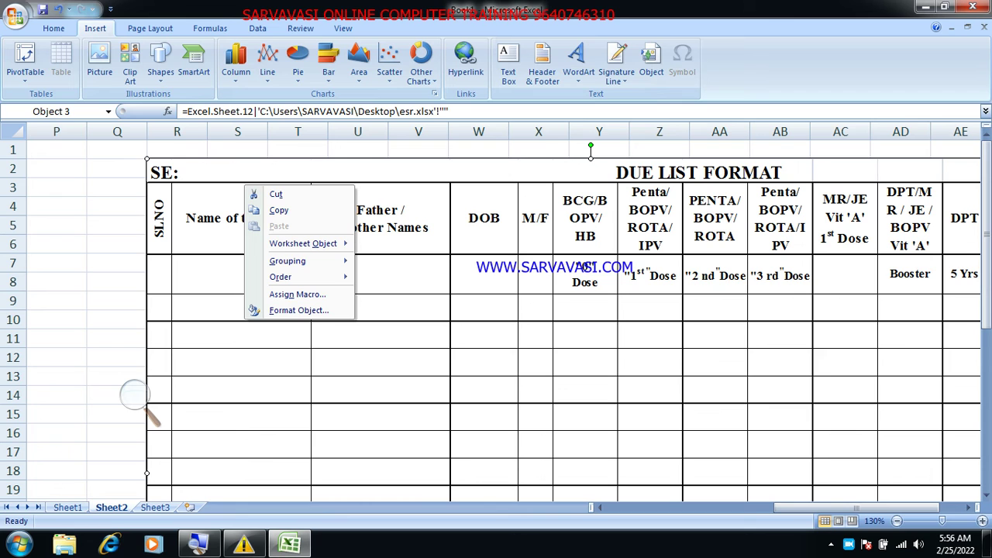
mouse_move(303, 244)
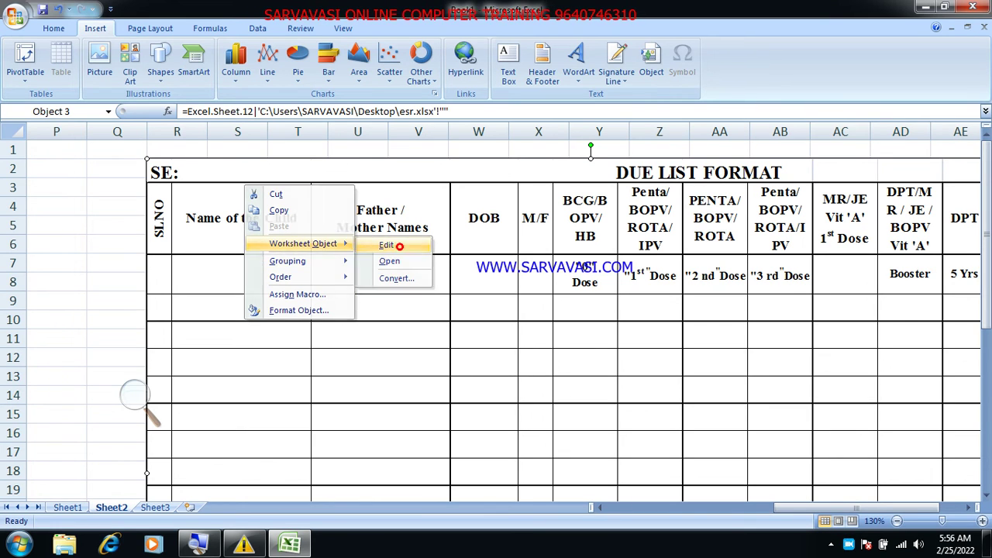
left_click(386, 245)
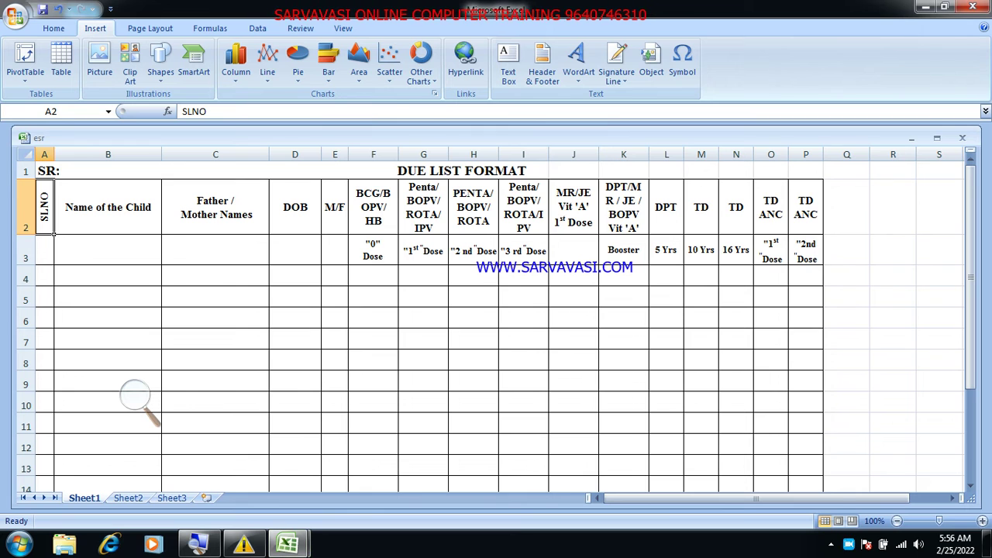
key("Escape")
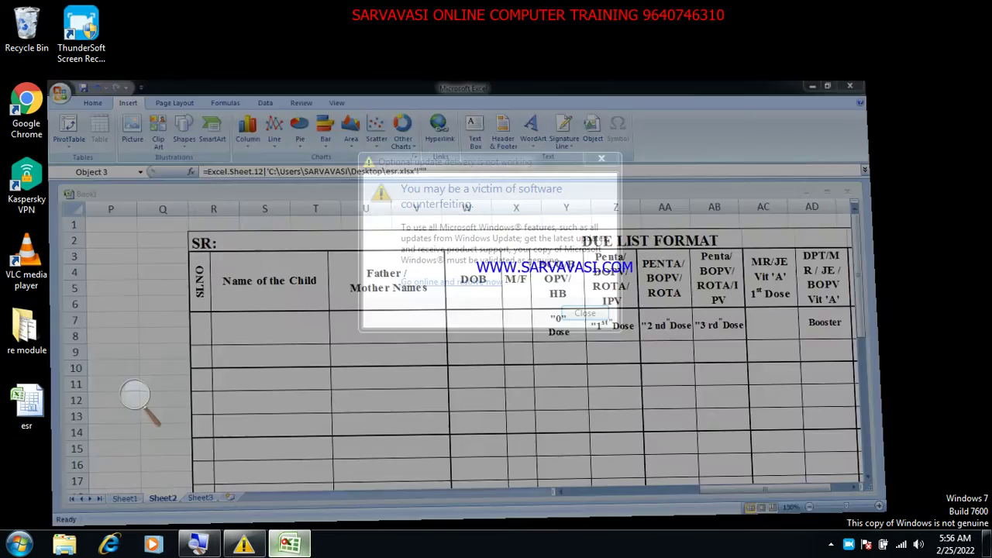
Reopen the esr workbook from the desktop, change the label in cell A1 to "SE:", and save the file.
key("super+d")
double_click(28, 418)
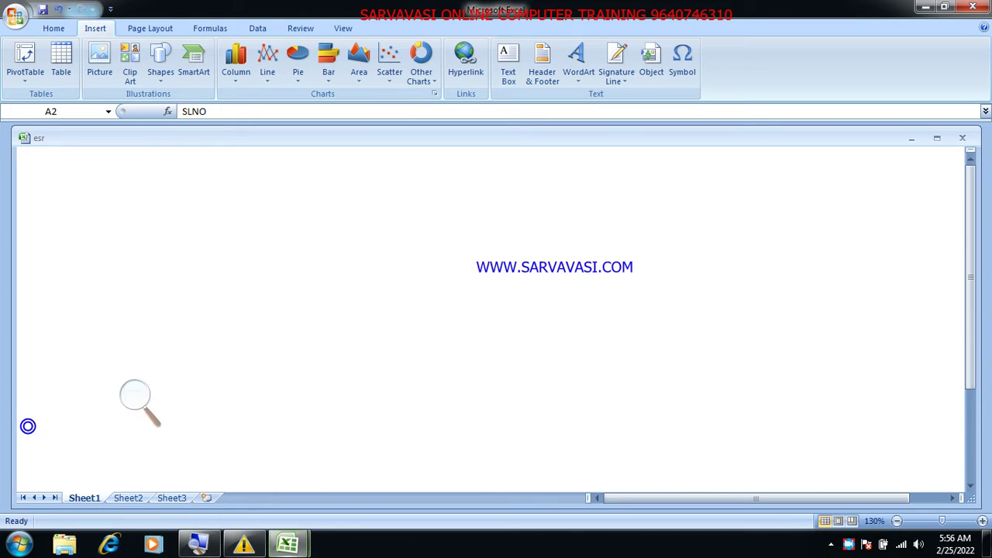
left_click(53, 171)
double_click(48, 171)
key("BackSpace")
type("E:")
key("Return")
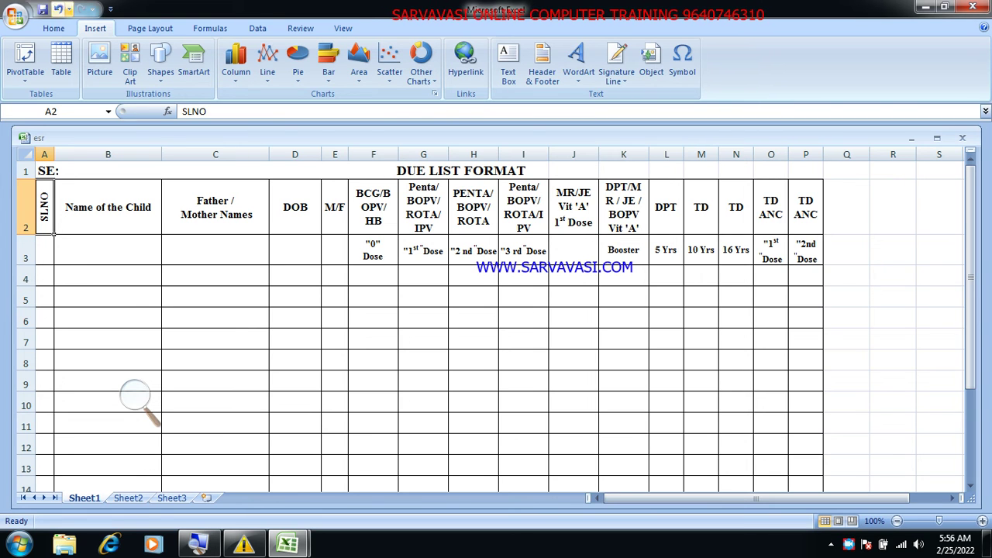
key("ctrl+s")
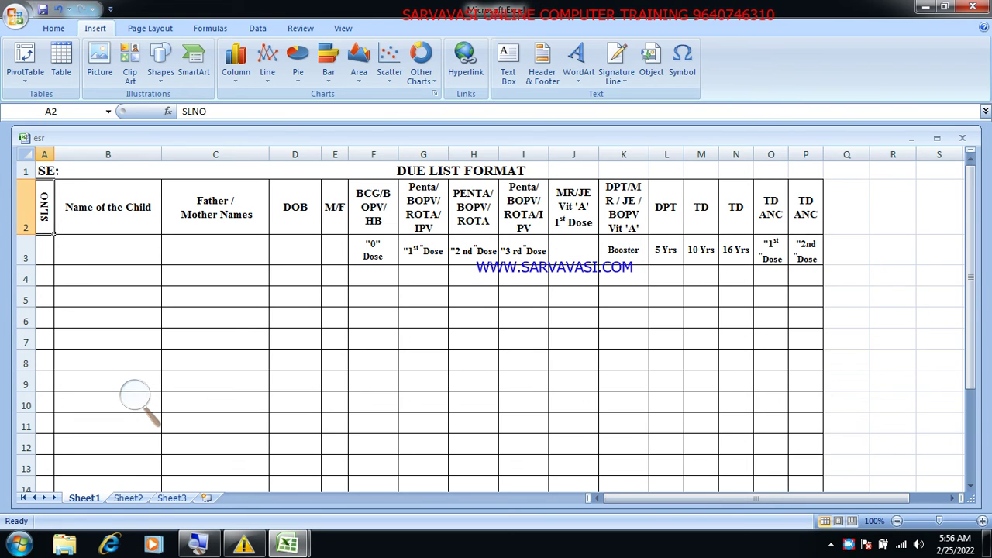
Return to Book1, update the linked object by opening its source for editing, and close the source workbook.
key("ctrl+Tab")
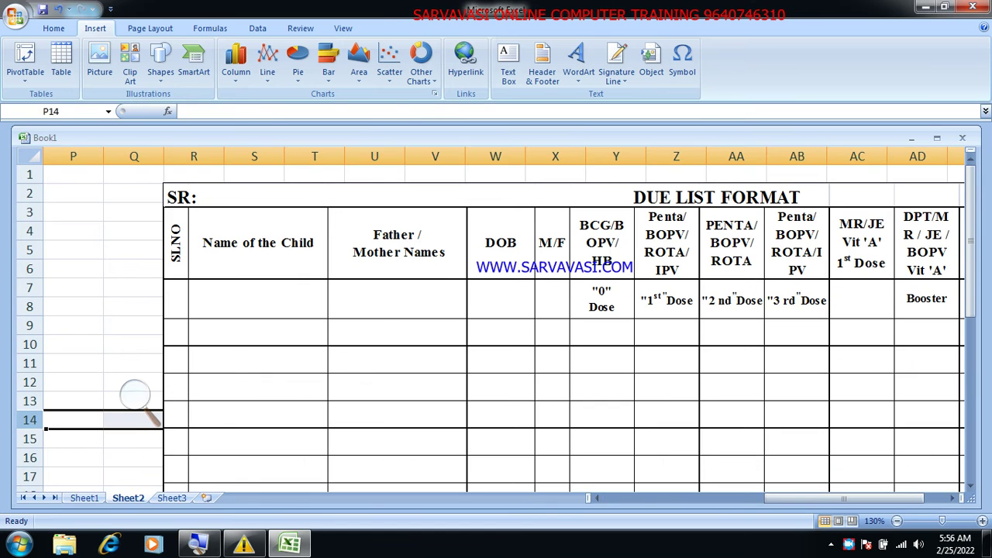
left_click(379, 322)
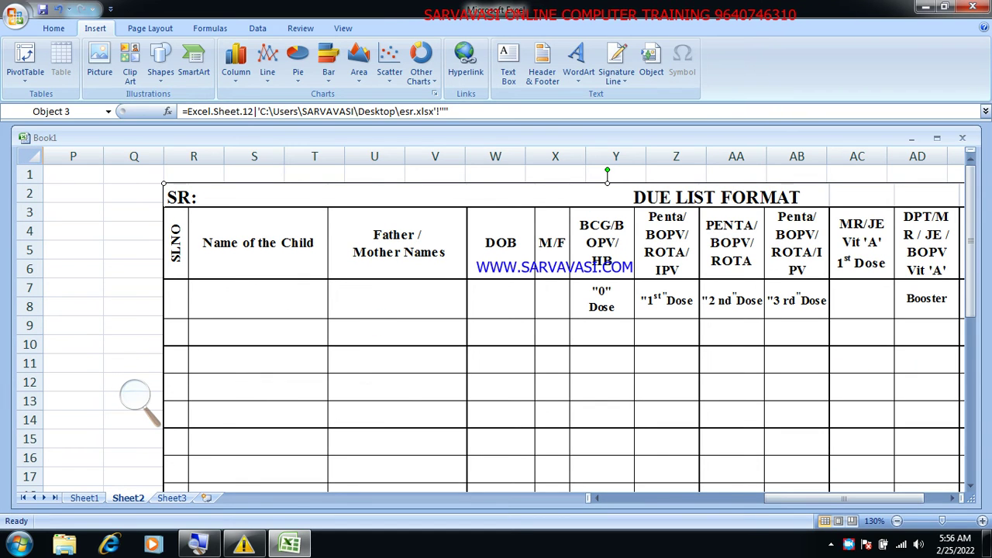
right_click(365, 318)
mouse_move(423, 374)
left_click(492, 376)
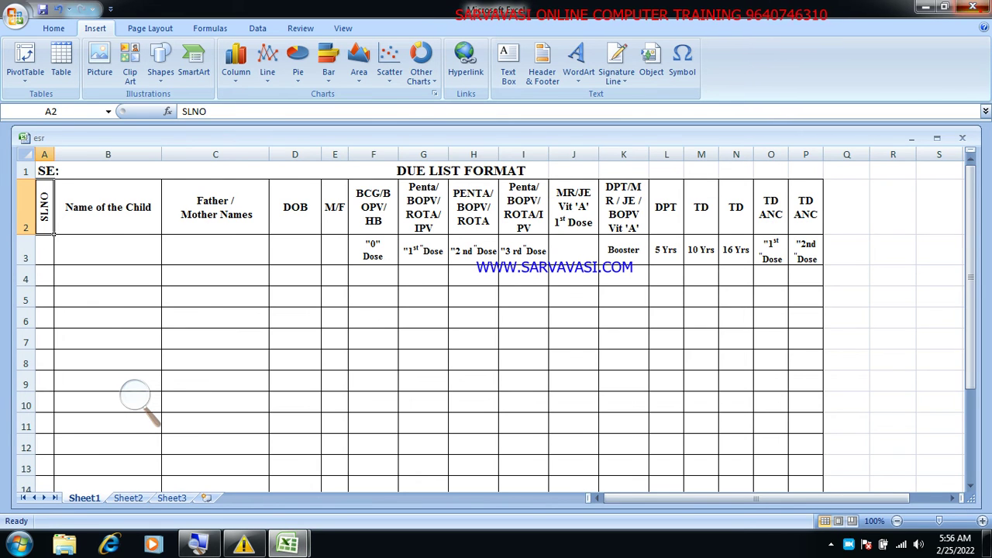
left_click(973, 6)
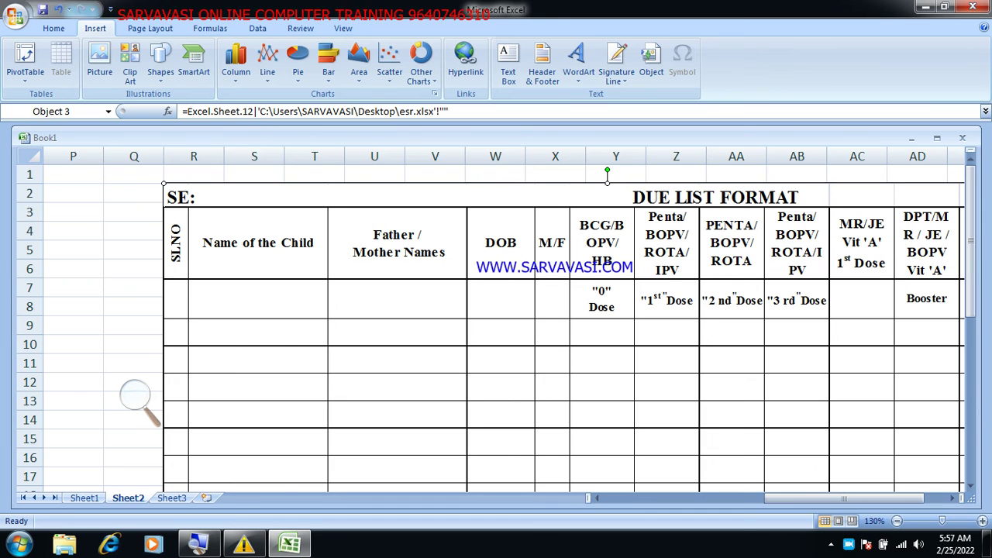
Delete the linked esr worksheet object from Sheet2.
key("Delete")
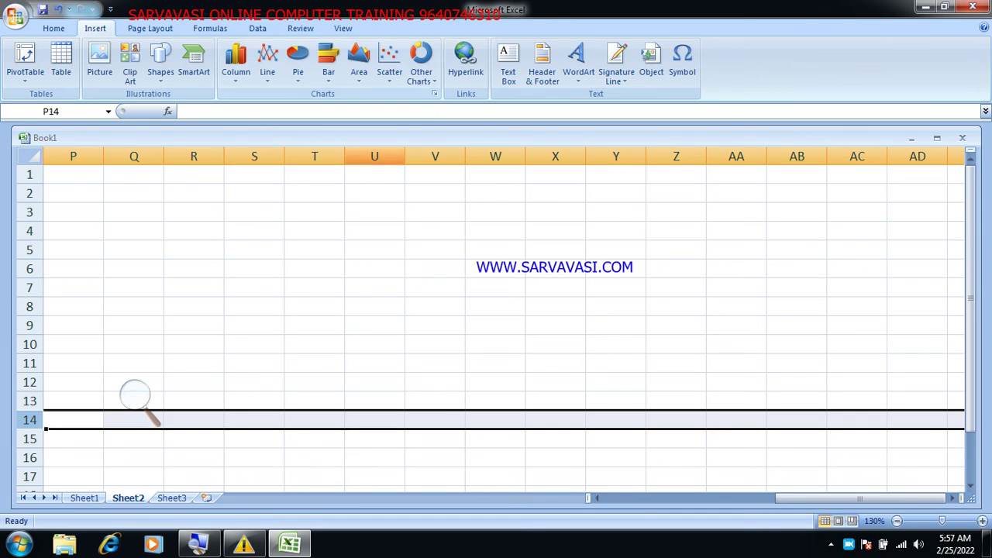
Insert the "IIBF IMPORTANT QUESTION ANSWER" Word document from Downloads at cell U5 of Sheet2 as an object linked to its file.
left_click(355, 245)
left_click(651, 61)
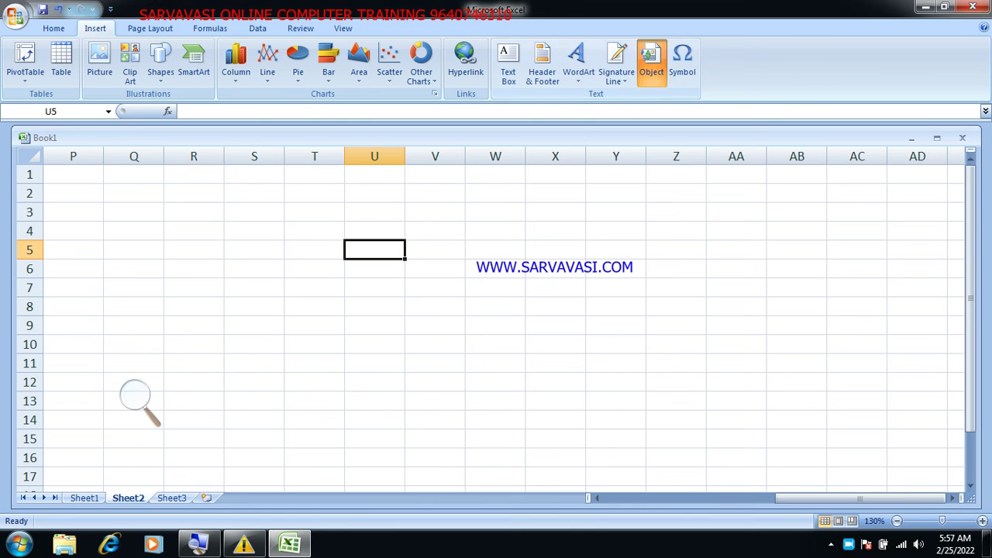
left_click(500, 163)
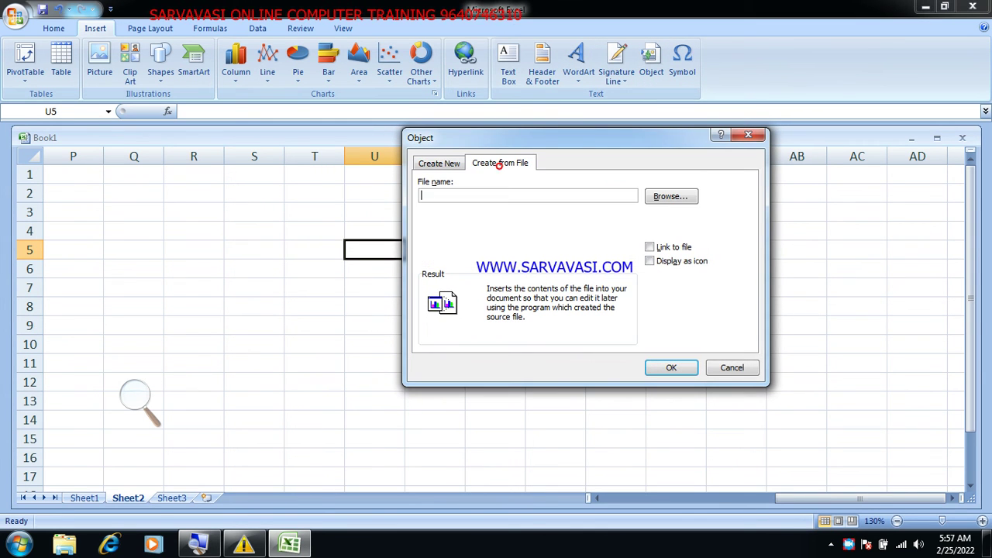
left_click(672, 193)
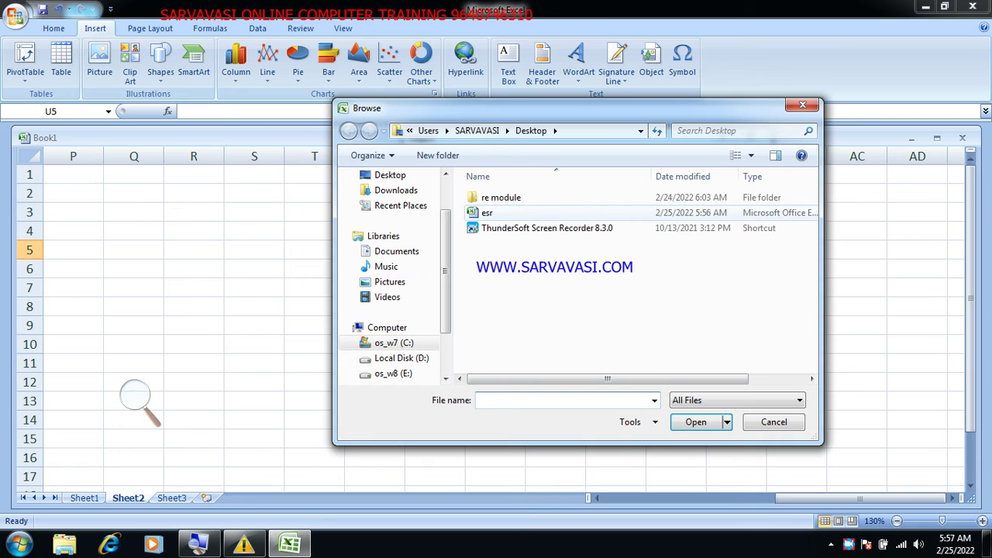
left_click(389, 194)
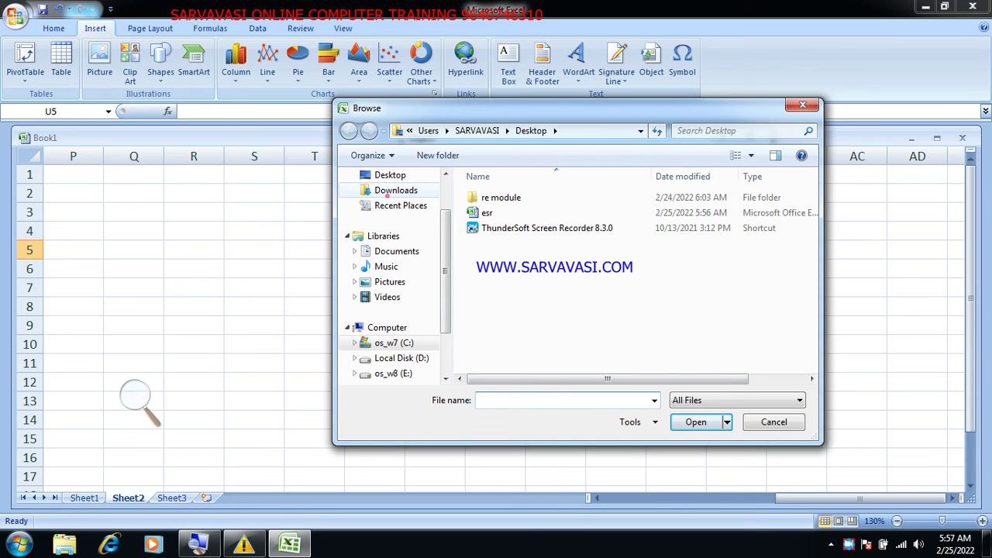
left_click(756, 217)
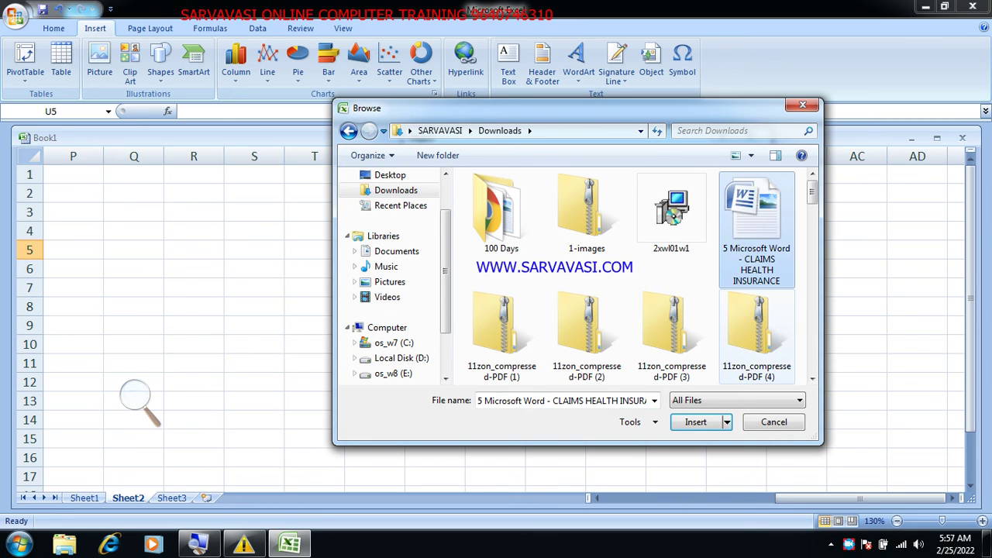
scroll(754, 299, "down", 2)
scroll(737, 298, "down", 5)
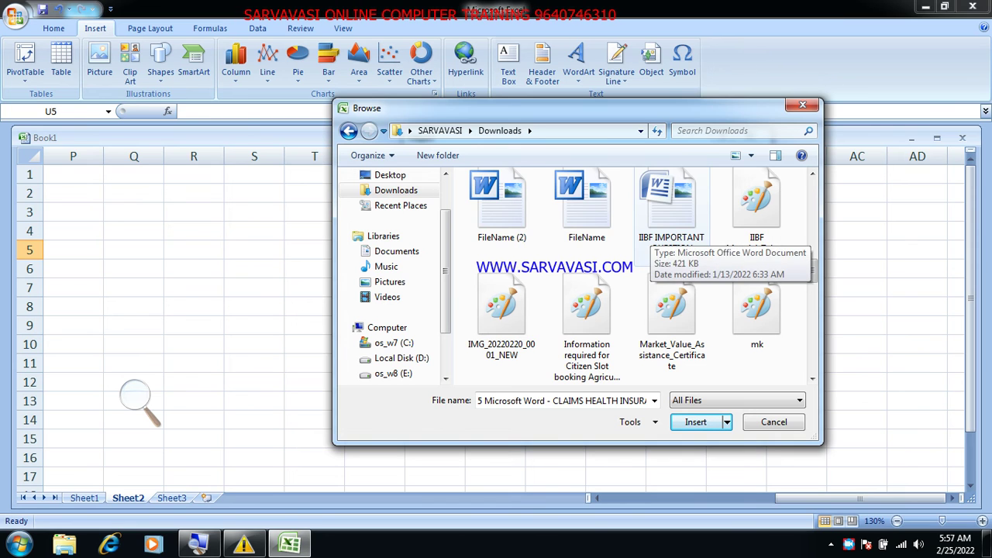
left_click(656, 233)
left_click(695, 421)
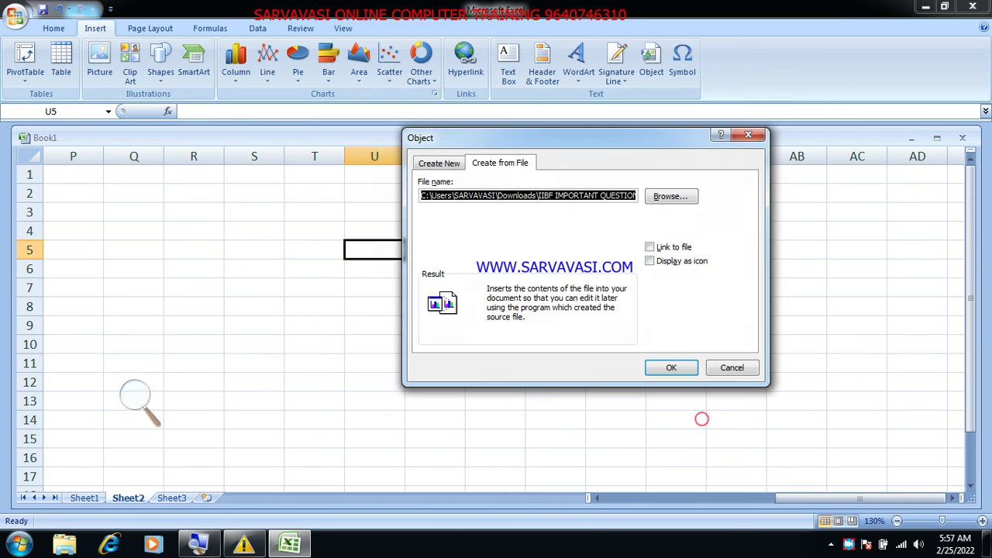
key("alt+k")
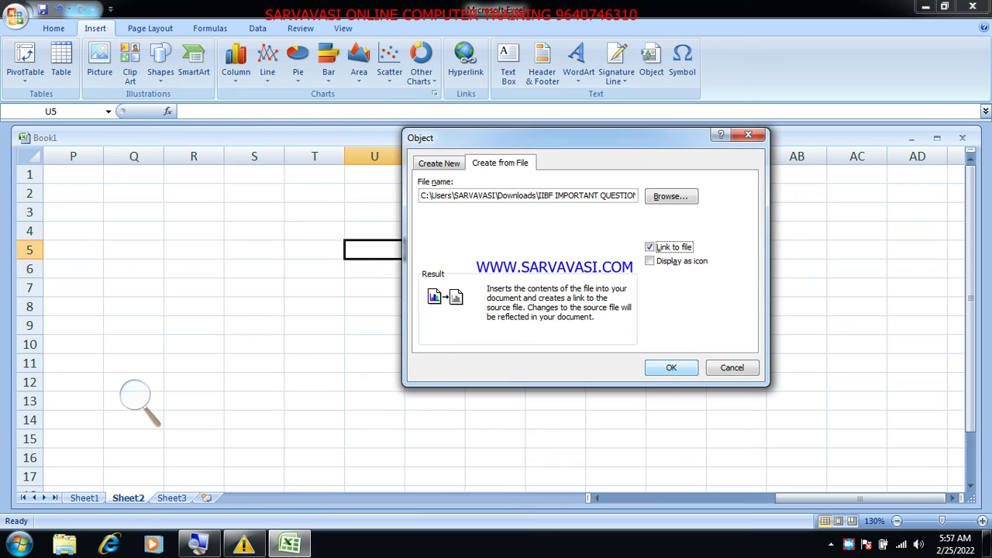
key("Return")
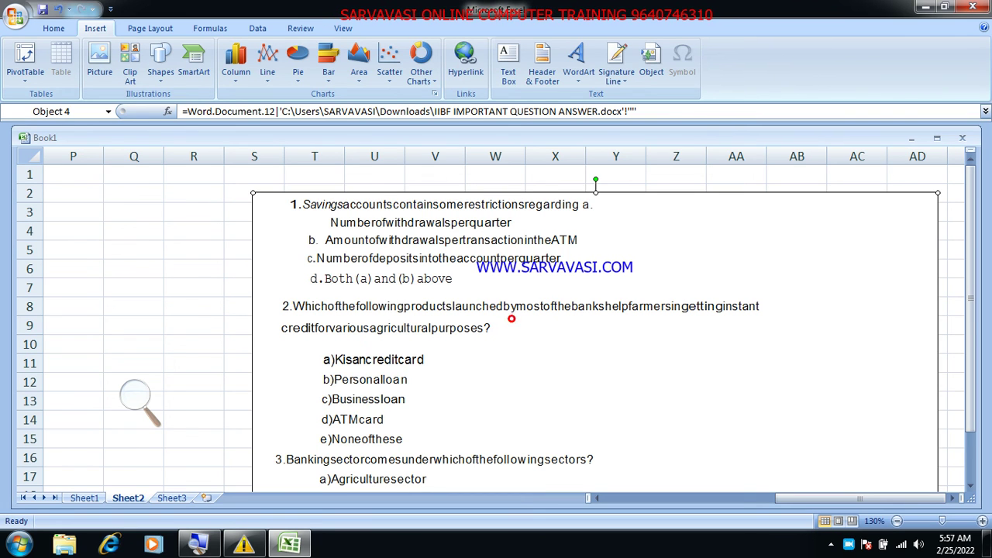
Move the linked Word document object about one column to the left, and delete it from Sheet2 after checking its full length.
left_click_drag(509, 317, 449, 317)
scroll(136, 396, "down", 17)
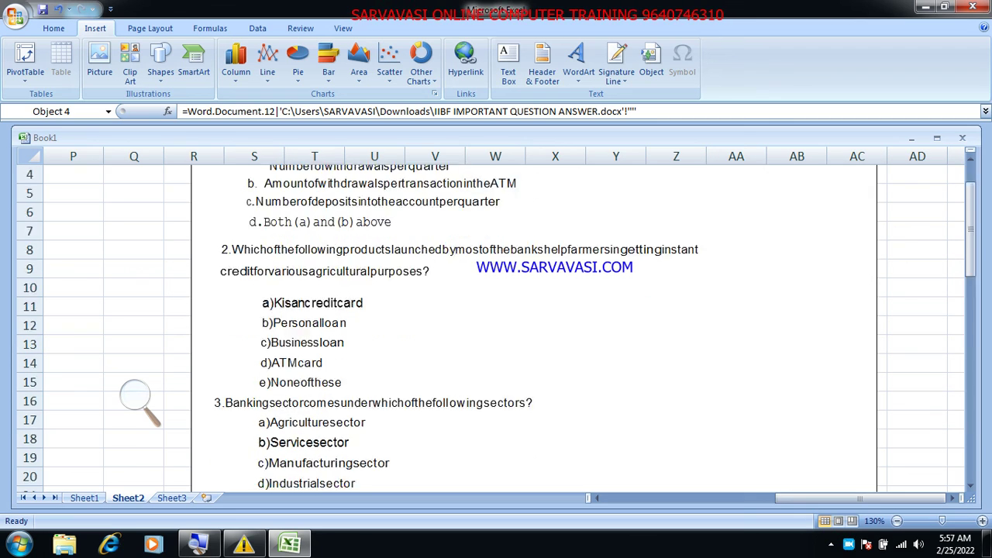
scroll(136, 397, "up", 9)
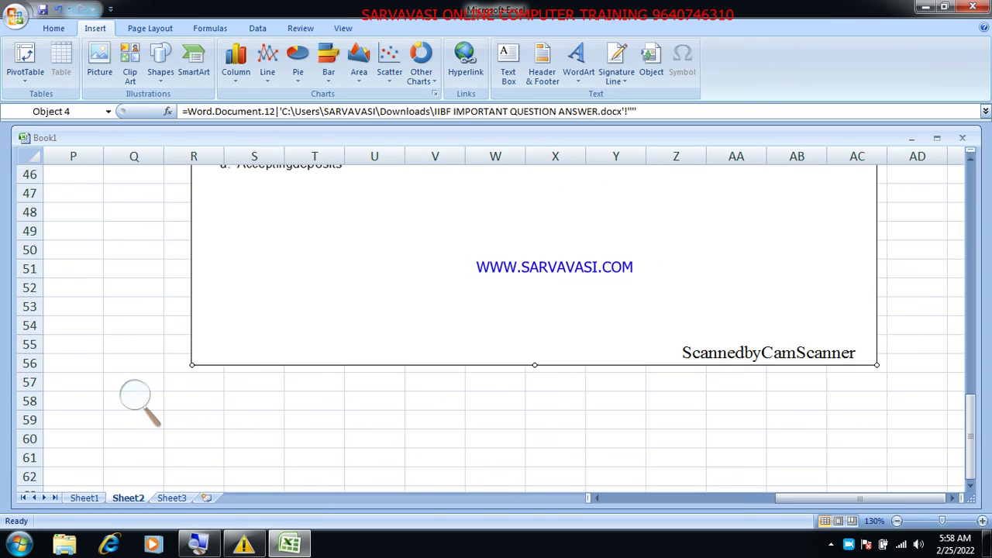
scroll(136, 397, "up", 8)
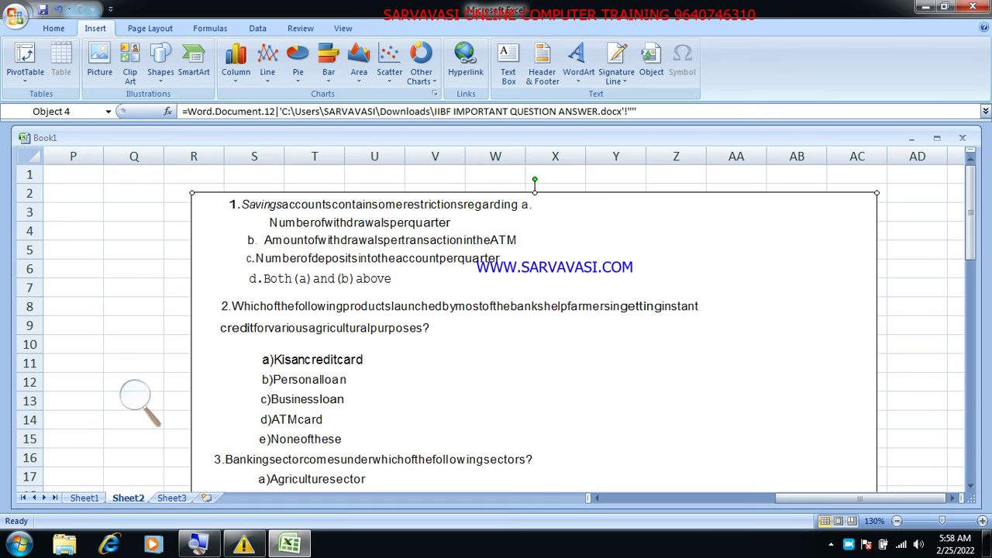
key("Delete")
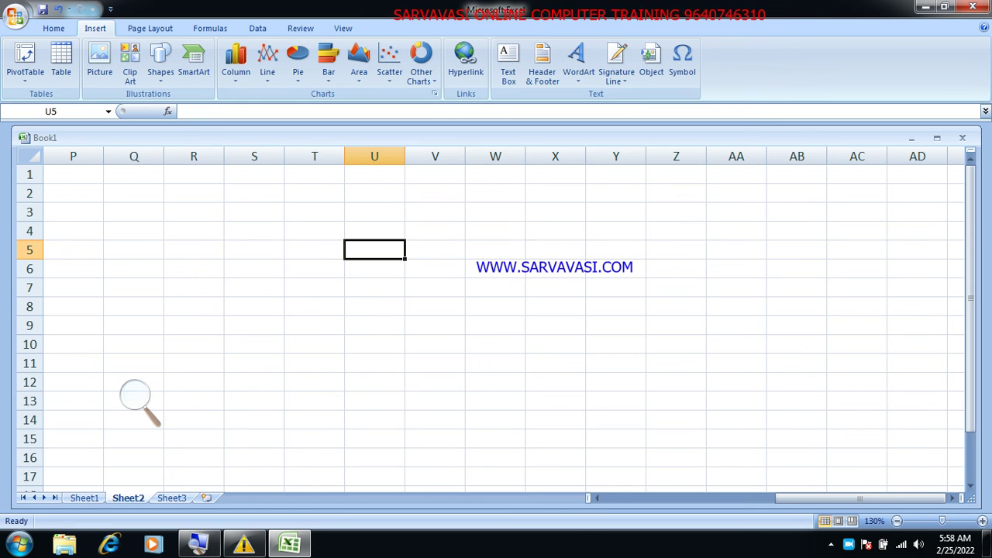
left_click(651, 61)
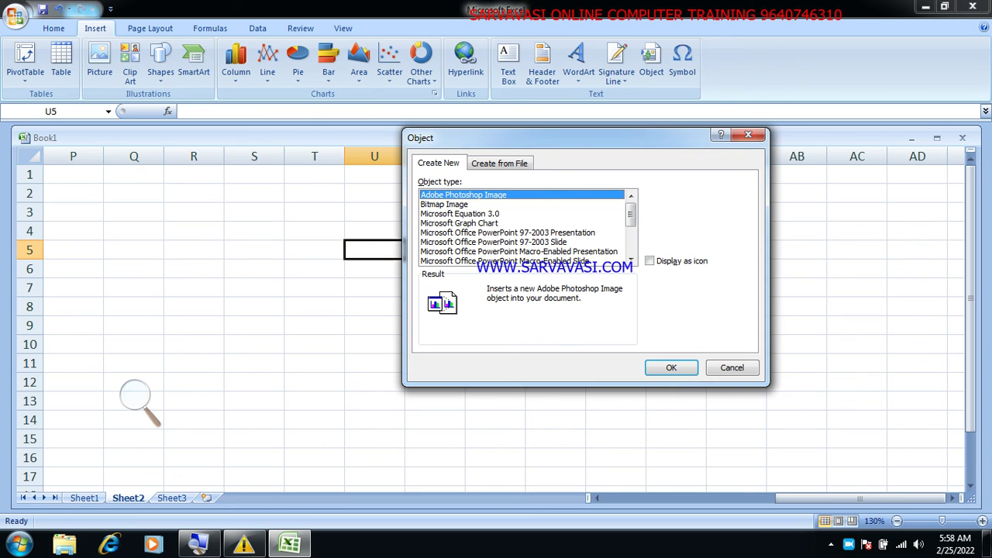
left_click(503, 162)
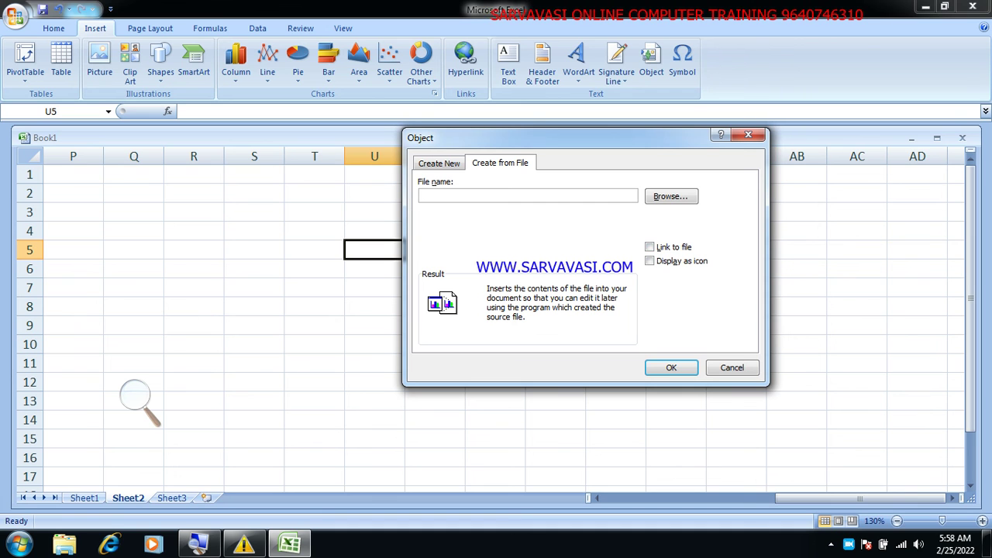
left_click(718, 369)
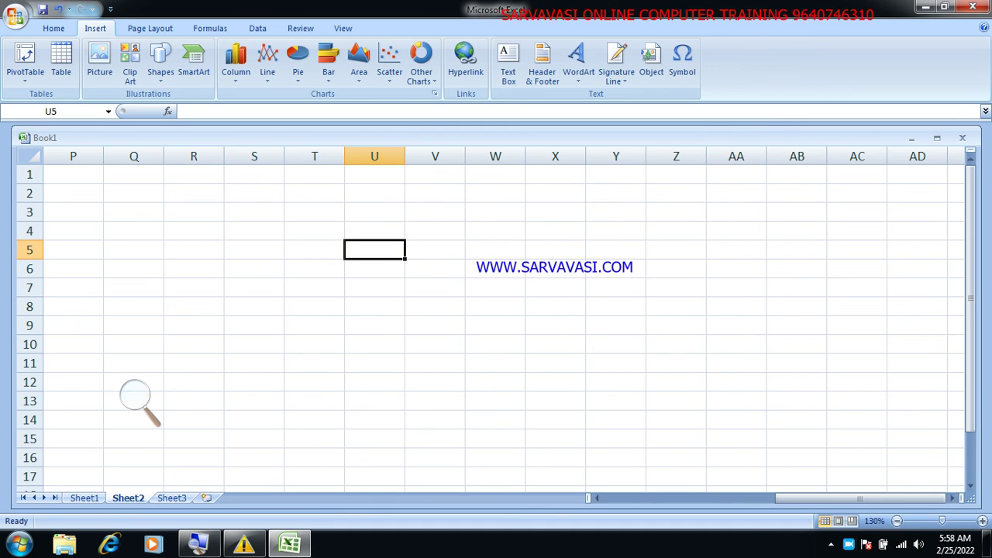